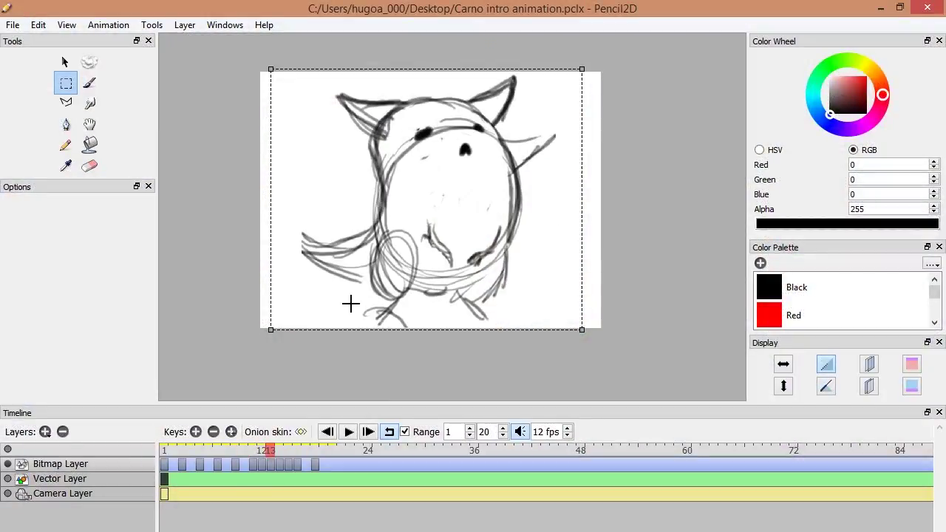
On frame 13, darken the creature's left head edge and both feet with pencil strokes
click(152, 25)
click(210, 411)
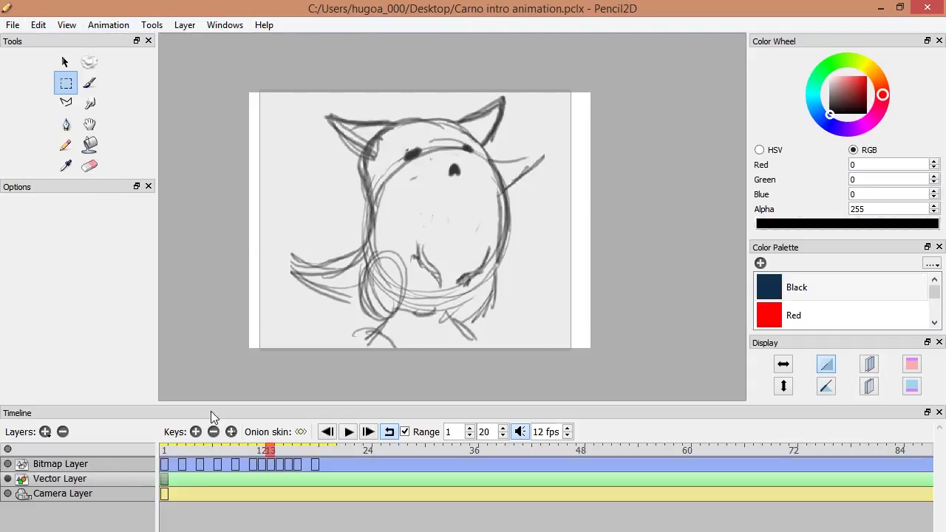
click(207, 457)
drag(207, 457, 270, 452)
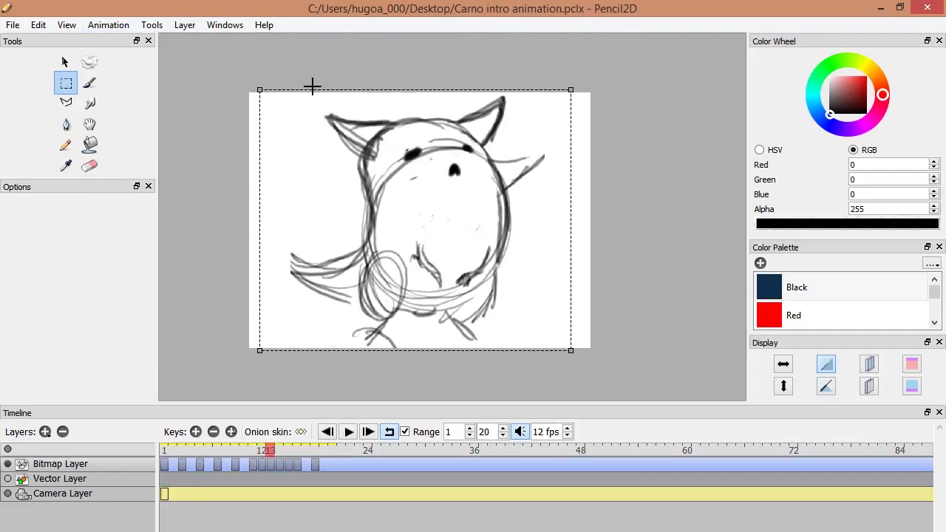
key(ctrl+d)
key(n)
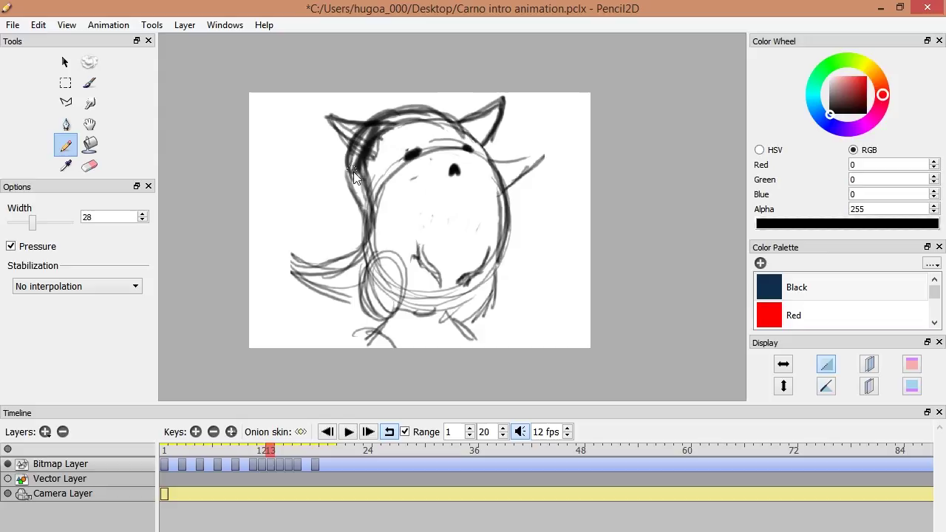
drag(352, 206, 344, 124)
drag(510, 258, 521, 290)
drag(405, 336, 377, 336)
Erase the eyes and inner face lines, then add a darker stroke inside the left ear
key(e)
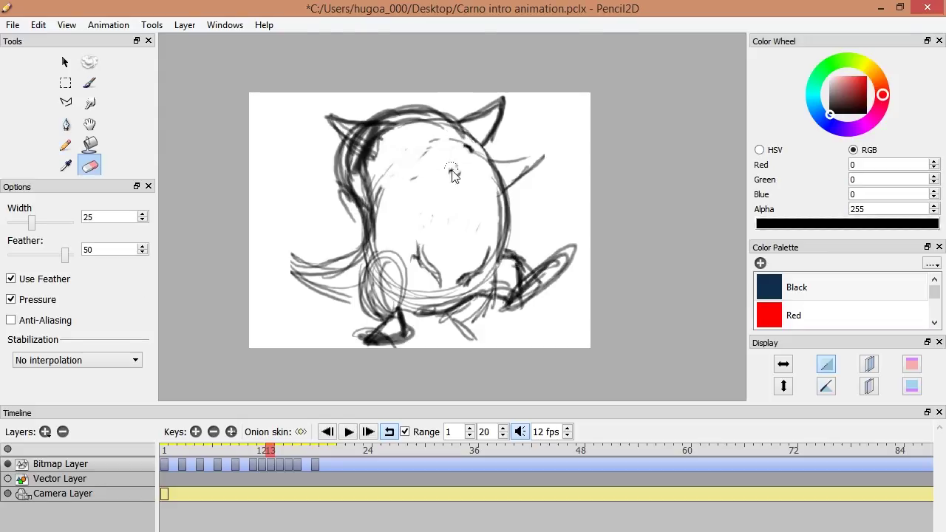
drag(454, 172, 369, 155)
key(n)
click(270, 457)
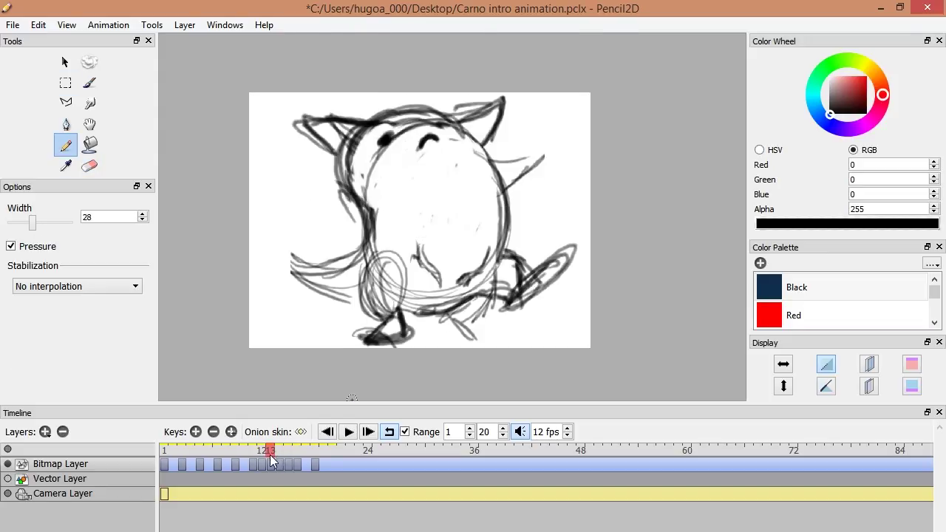
click(97, 162)
key(n)
drag(373, 156, 405, 124)
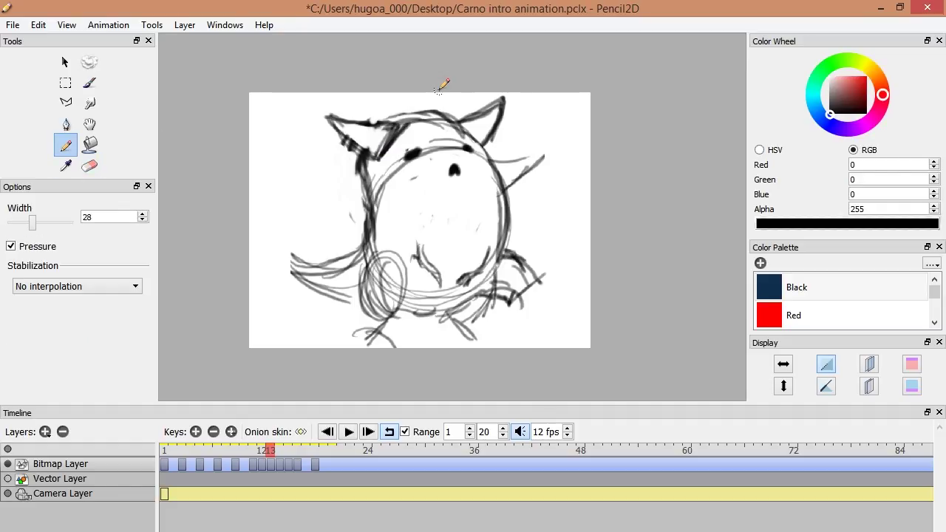
Add a new bitmap layer named 'Redo' and save 'Carno intro animation.pclx'
click(45, 432)
click(81, 445)
text(Redo)
key(Return)
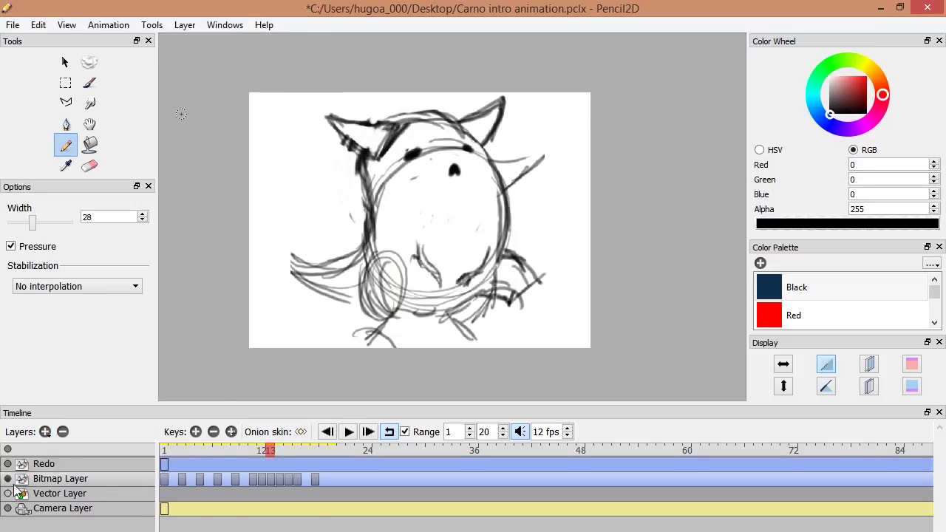
click(166, 481)
mouse_move(166, 479)
mouse_down()
mouse_move(179, 455)
mouse_move(213, 458)
mouse_move(166, 462)
mouse_move(198, 451)
mouse_move(162, 453)
mouse_move(234, 454)
mouse_up()
key(ctrl+s)
Select the whole frame 9 sketch and paste it onto the Redo layer
key(v)
drag(288, 116, 553, 339)
key(ctrl+x)
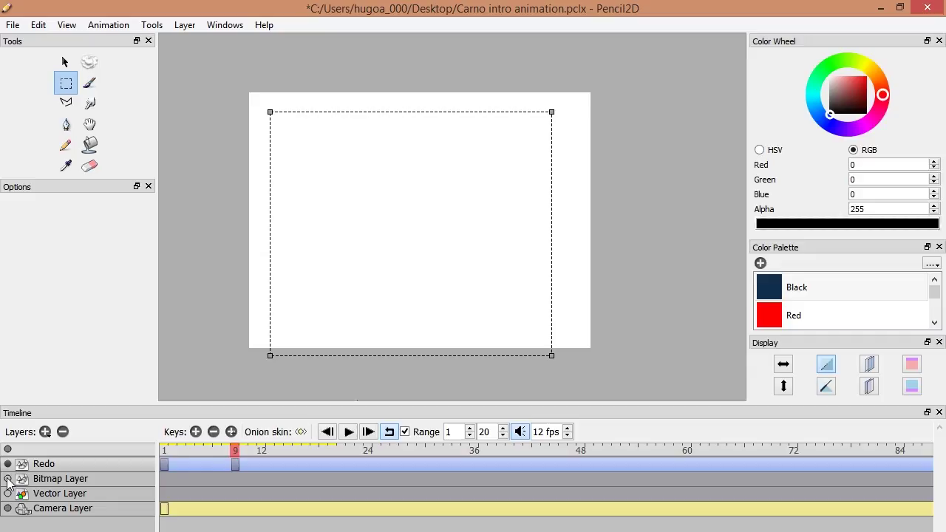
key(ctrl+v)
click(235, 465)
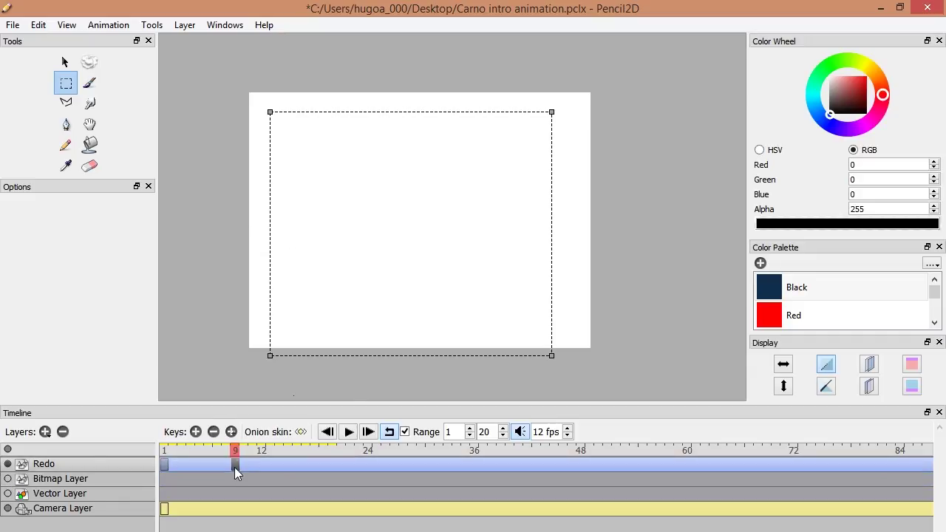
Step through frames 1, 3, 5 and 7 across both layers, ending on Redo at frame 7
click(167, 463)
click(182, 479)
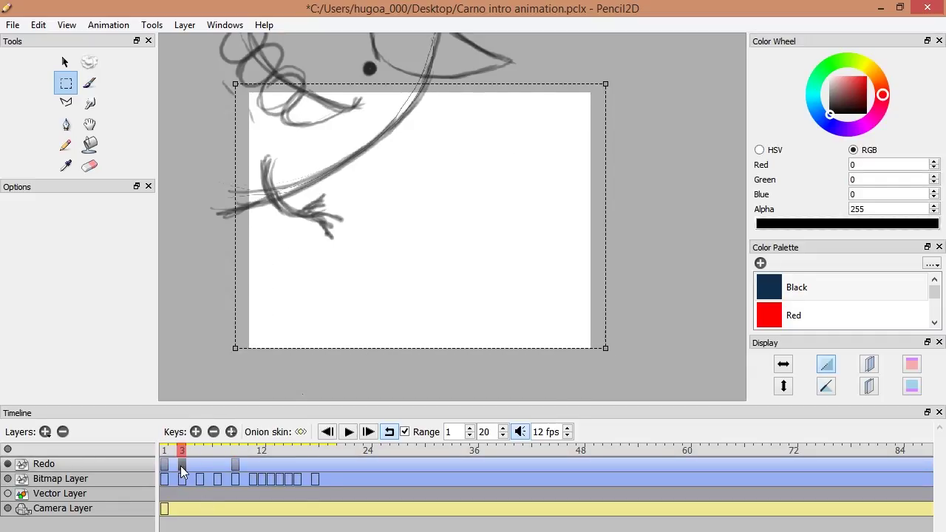
click(182, 463)
click(182, 479)
click(184, 465)
click(200, 479)
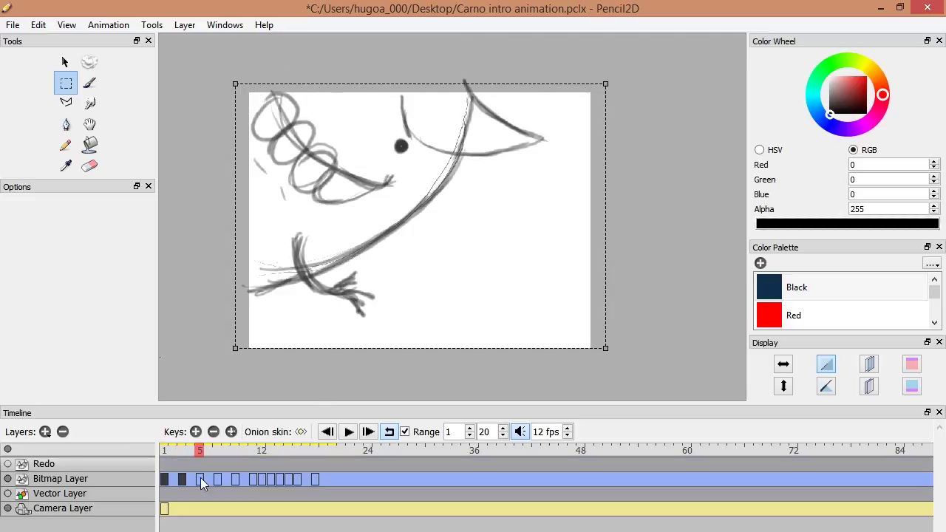
click(218, 479)
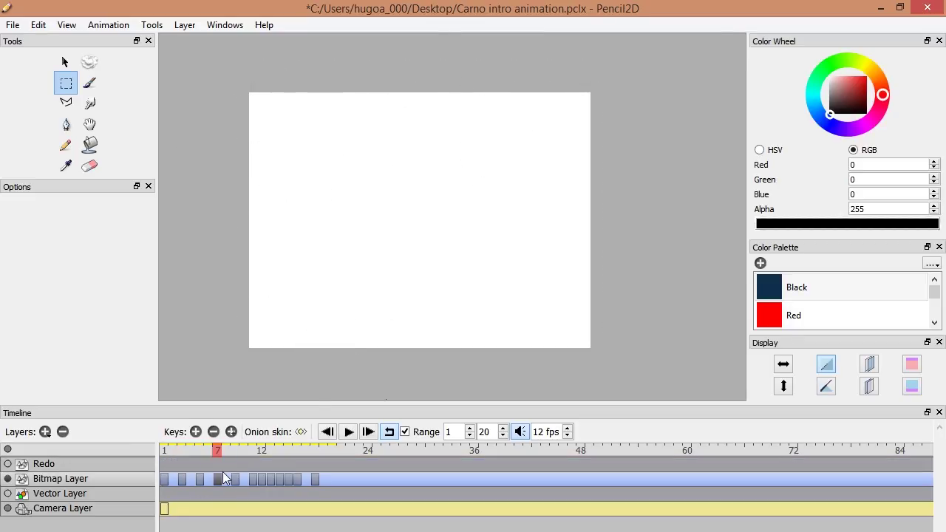
click(214, 464)
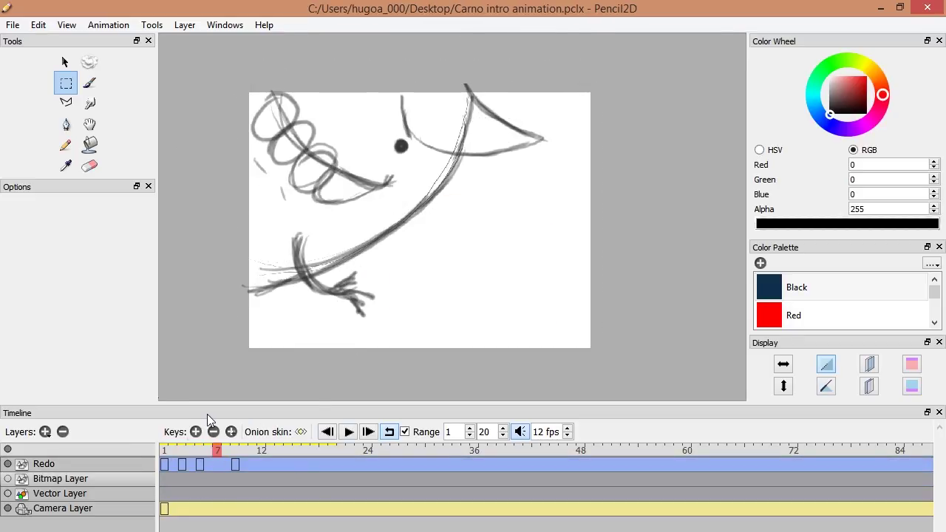
Add Redo-layer keyframes at frames 7 and 12
key(F7)
key(period)
key(period)
key(period)
drag(220, 449, 7, 482)
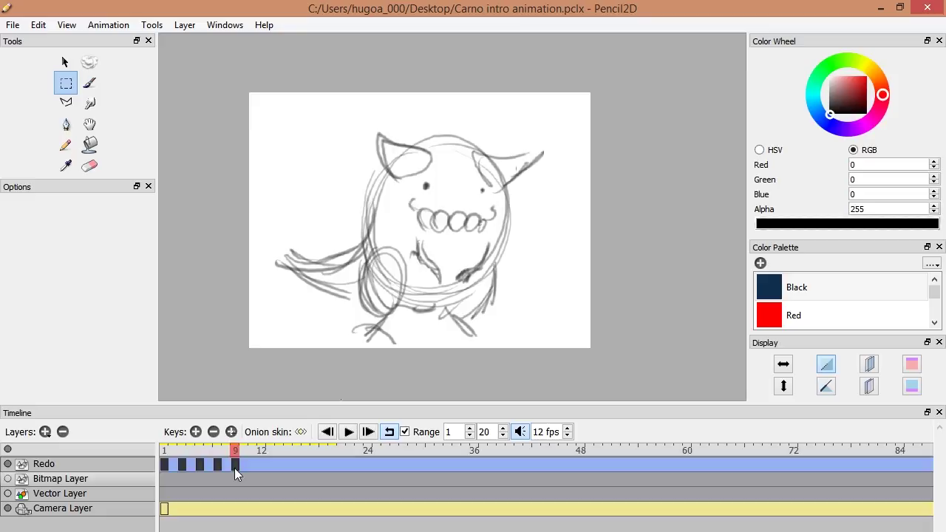
click(234, 466)
key(p)
click(258, 465)
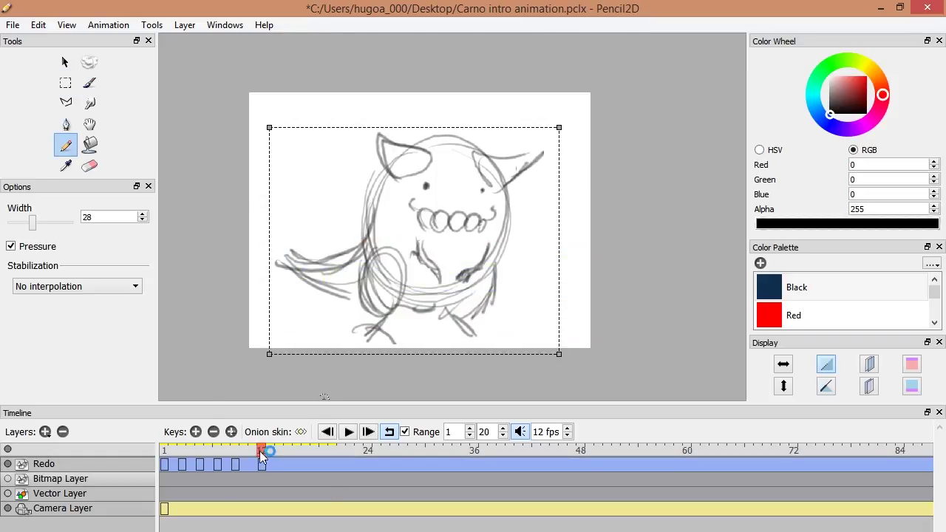
On frame 12, erase the top-right head strokes and the inner eye strokes
key(v)
key(n)
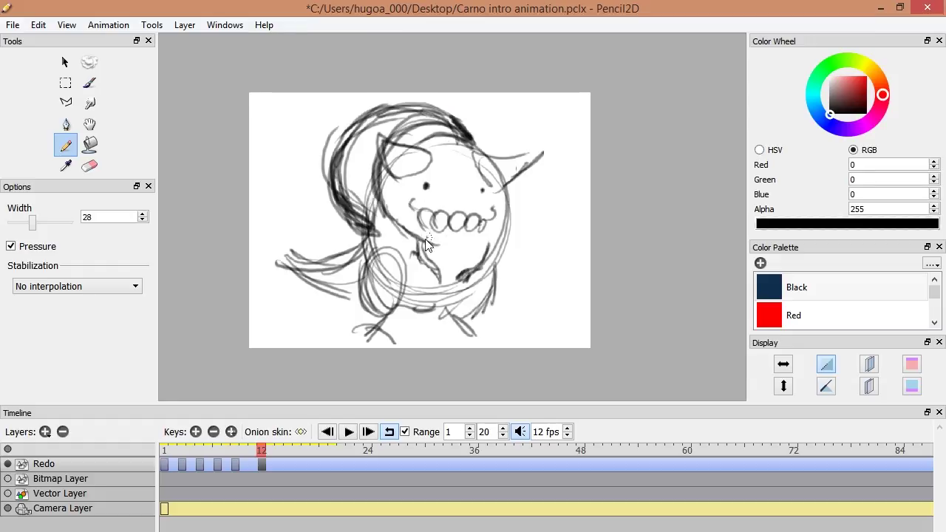
key(e)
drag(473, 144, 481, 200)
mouse_move(429, 158)
mouse_down()
mouse_move(359, 137)
mouse_move(409, 126)
mouse_move(292, 133)
mouse_move(410, 156)
mouse_move(423, 134)
mouse_up()
key(p)
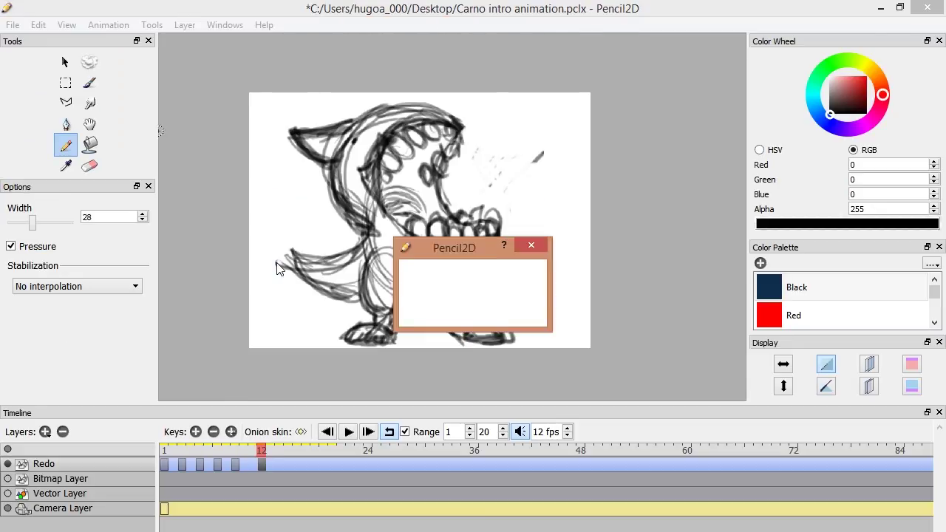
On frame 11, sketch the right hand, both feet and head top; enable previous and next onion skins
key(ctrl+z)
key(ctrl+z)
key(ctrl+z)
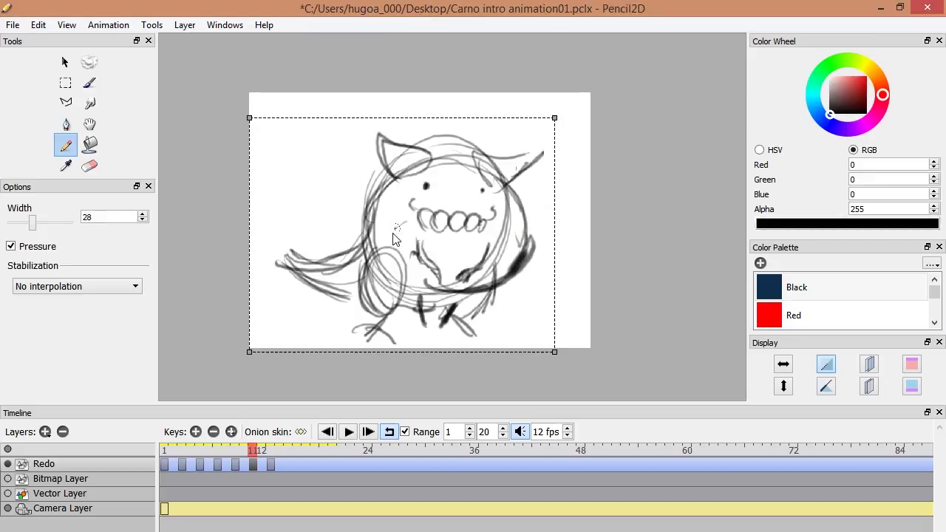
drag(554, 236, 518, 251)
key(e)
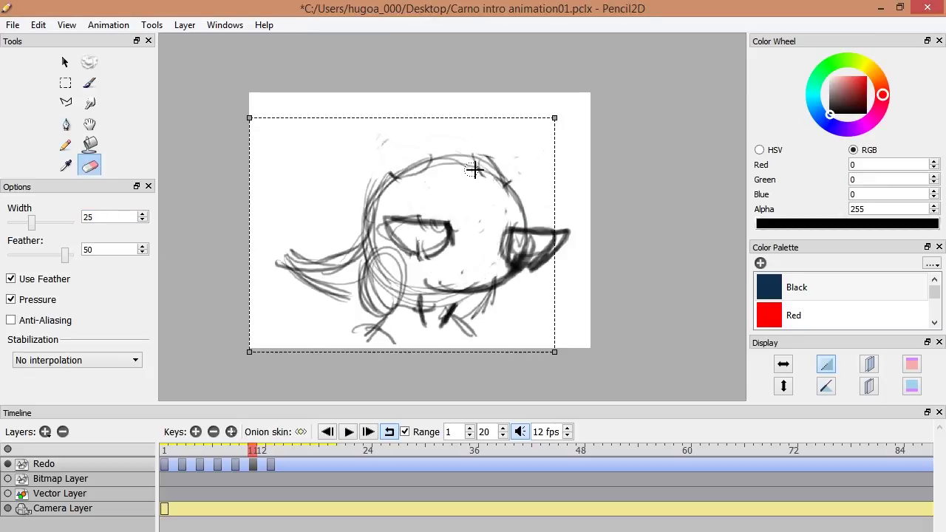
key(p)
drag(464, 325, 513, 334)
drag(342, 342, 390, 326)
drag(392, 174, 517, 185)
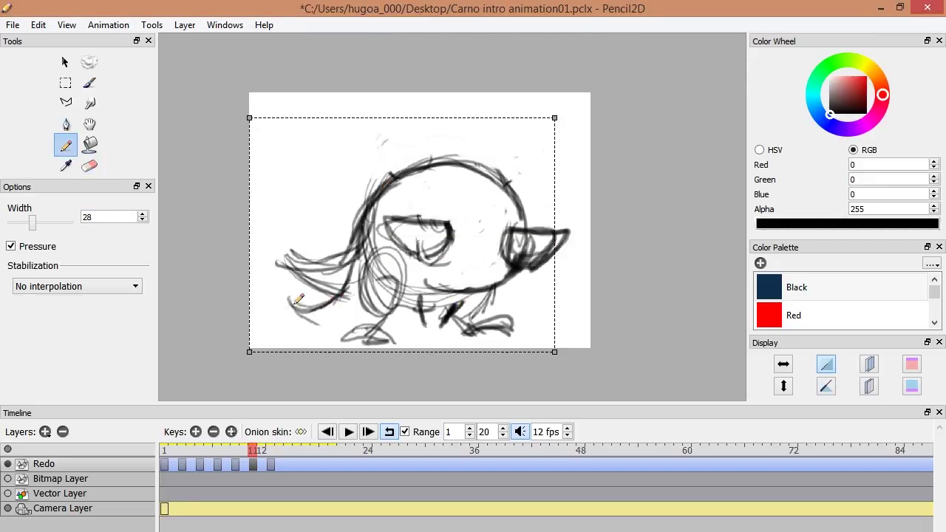
key(e)
key(p)
click(869, 363)
click(870, 386)
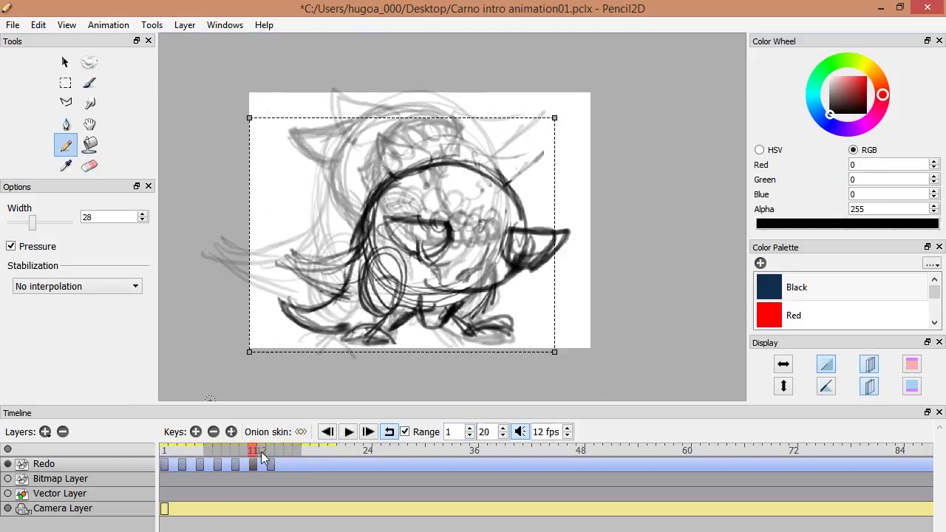
mouse_move(251, 458)
mouse_down()
mouse_move(218, 451)
mouse_move(260, 454)
mouse_up()
Redraw the head arc, face, lower body, right foot and right ear, then play back
key(v)
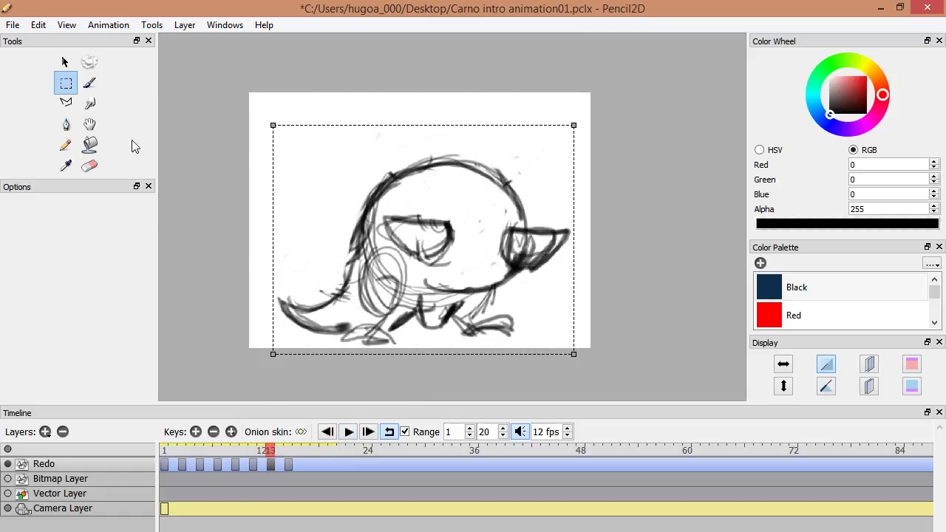
key(n)
drag(354, 244, 535, 207)
key(e)
mouse_move(526, 240)
mouse_down()
mouse_move(442, 263)
mouse_move(450, 193)
mouse_up()
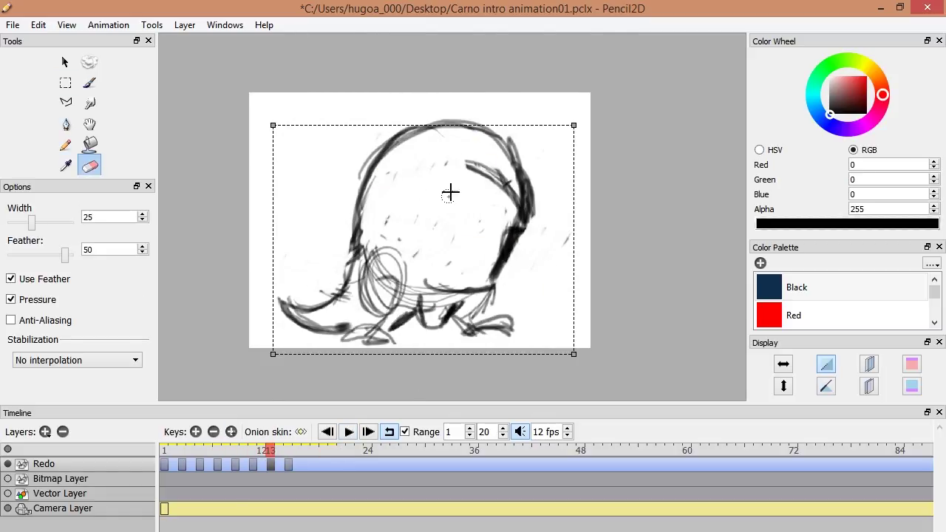
click(65, 146)
drag(458, 318, 543, 331)
drag(441, 253, 438, 278)
drag(397, 188, 547, 170)
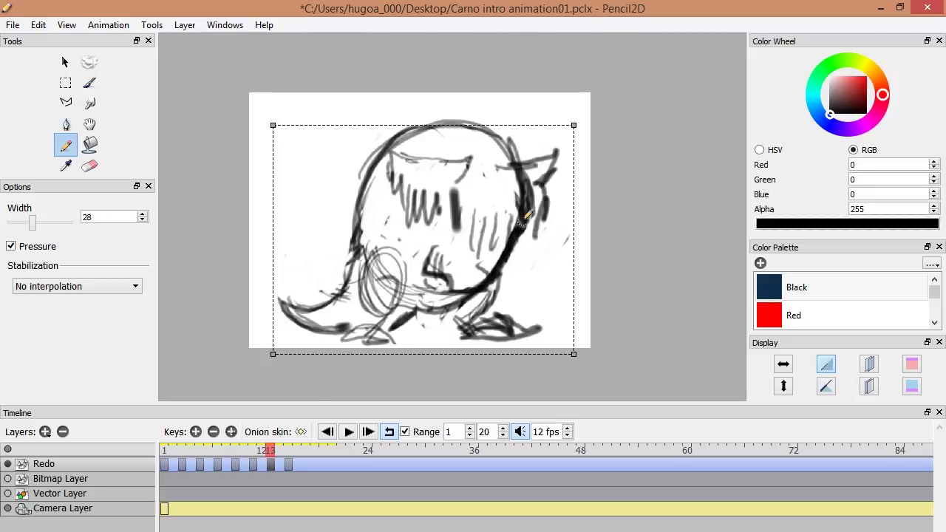
key(Return)
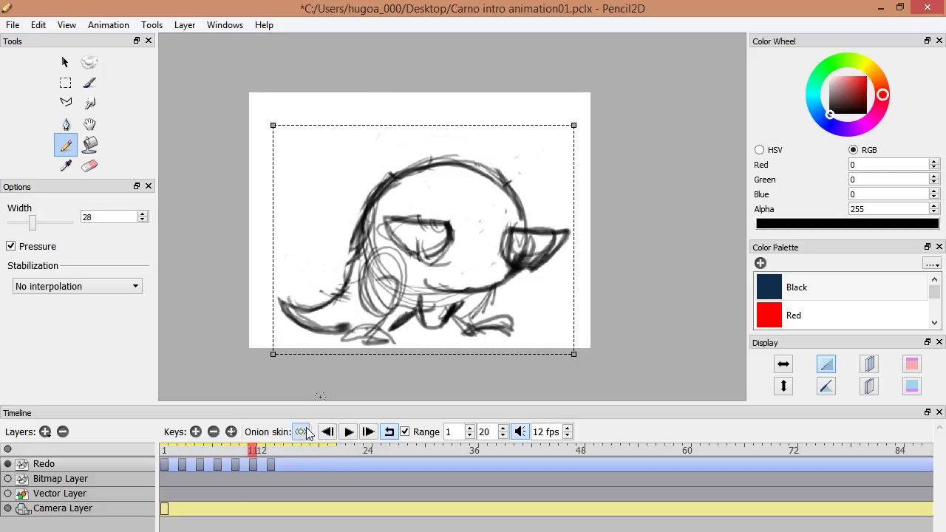
On frame 13, erase the mouth area, draw a new head and ear outline, and save
click(271, 464)
key(v)
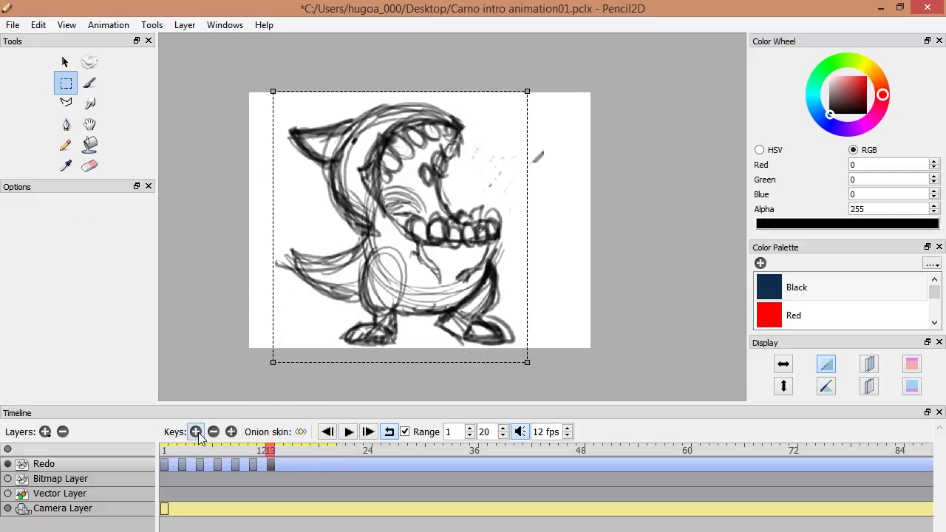
key(comma)
key(e)
mouse_move(459, 133)
mouse_down()
mouse_move(424, 205)
mouse_move(444, 236)
mouse_up()
key(p)
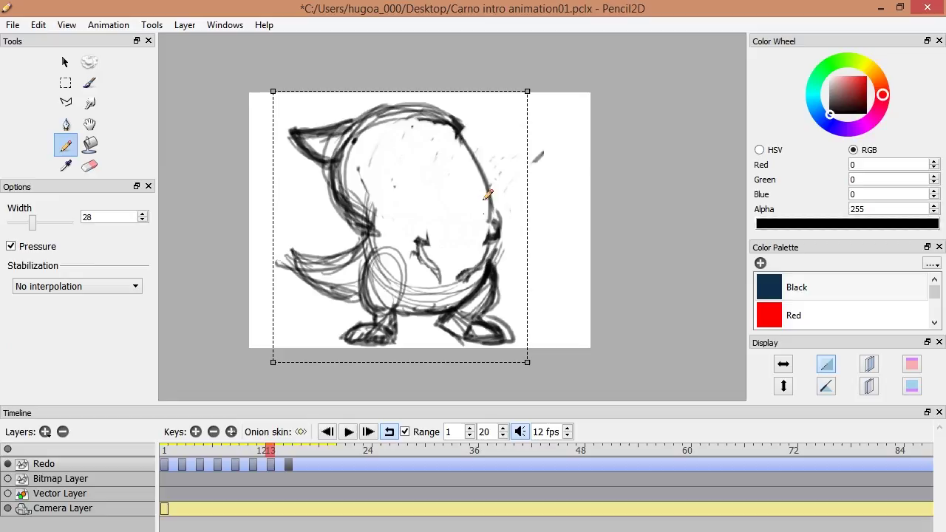
key(comma)
key(comma)
key(comma)
key(comma)
key(period)
key(period)
key(period)
key(period)
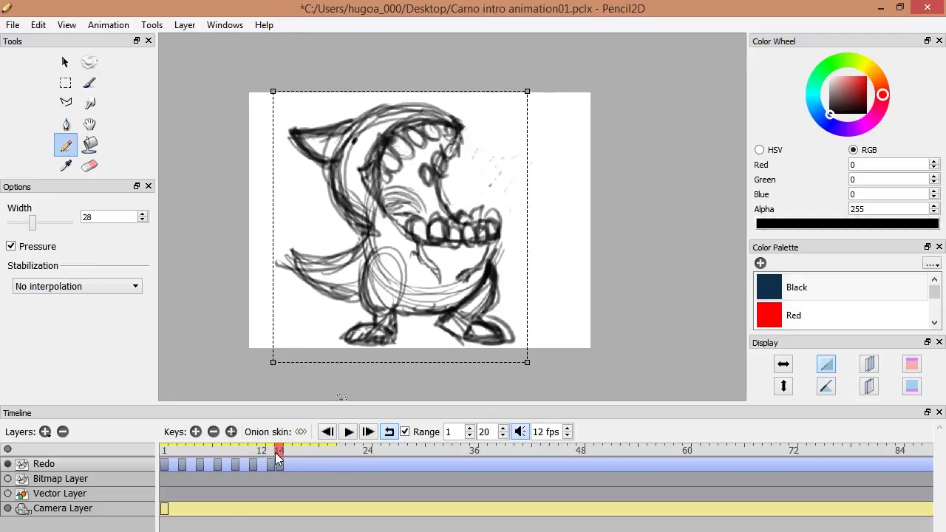
key(e)
key(comma)
key(period)
key(period)
key(comma)
mouse_move(414, 148)
mouse_down()
mouse_move(350, 111)
mouse_move(458, 118)
mouse_move(333, 150)
mouse_up()
key(p)
key(ctrl+s)
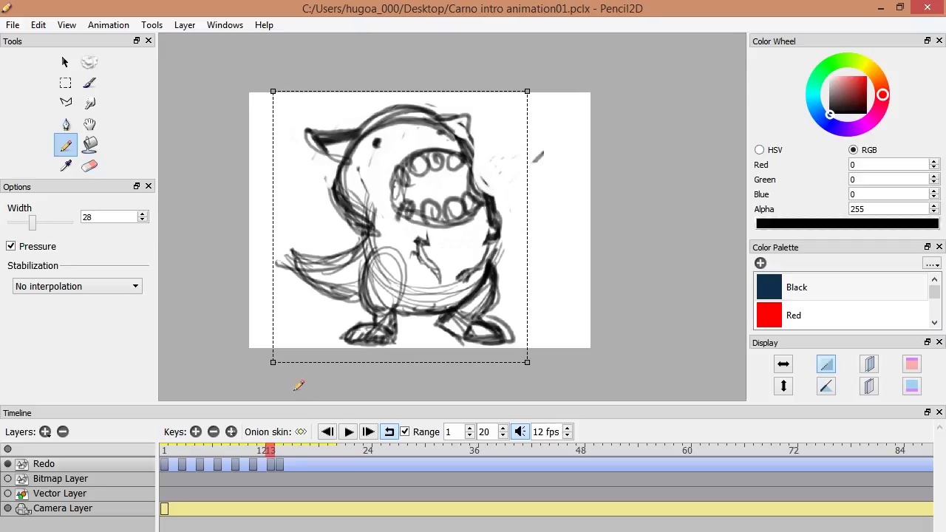
Sketch new head strokes and bold lower teeth on frame 13, erasing the old teeth lines
key(Return)
click(277, 448)
mouse_move(277, 448)
mouse_down()
mouse_move(261, 454)
mouse_move(271, 463)
mouse_up()
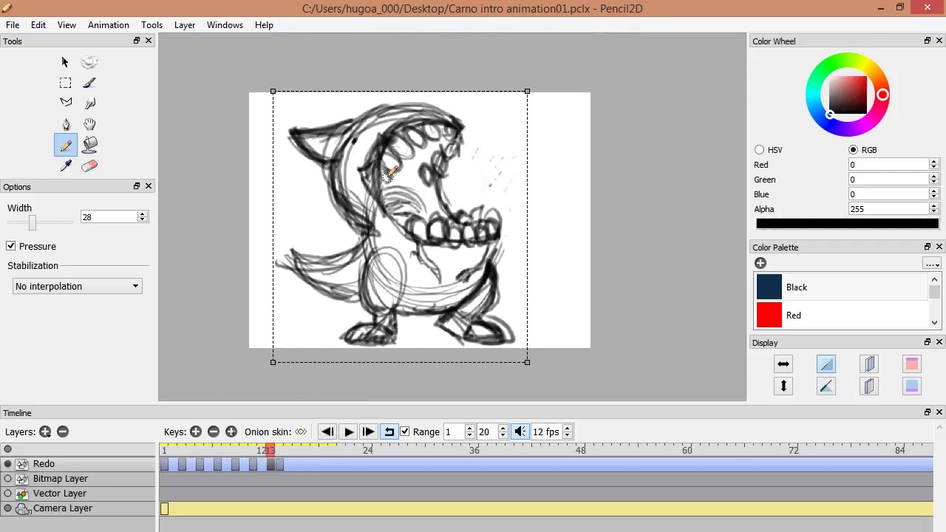
mouse_move(391, 177)
mouse_down()
mouse_move(418, 145)
mouse_move(441, 159)
mouse_up()
key(e)
click(72, 147)
drag(414, 192, 478, 226)
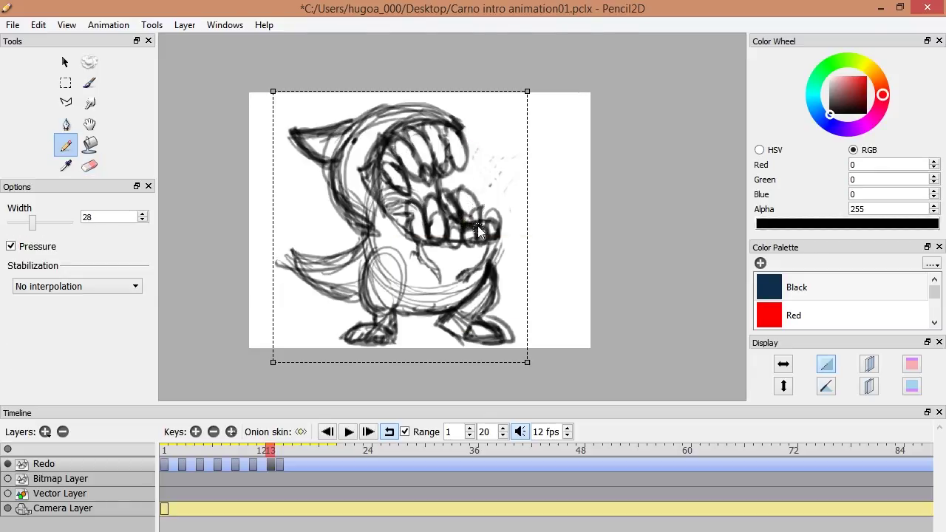
key(e)
drag(443, 192, 488, 229)
click(67, 148)
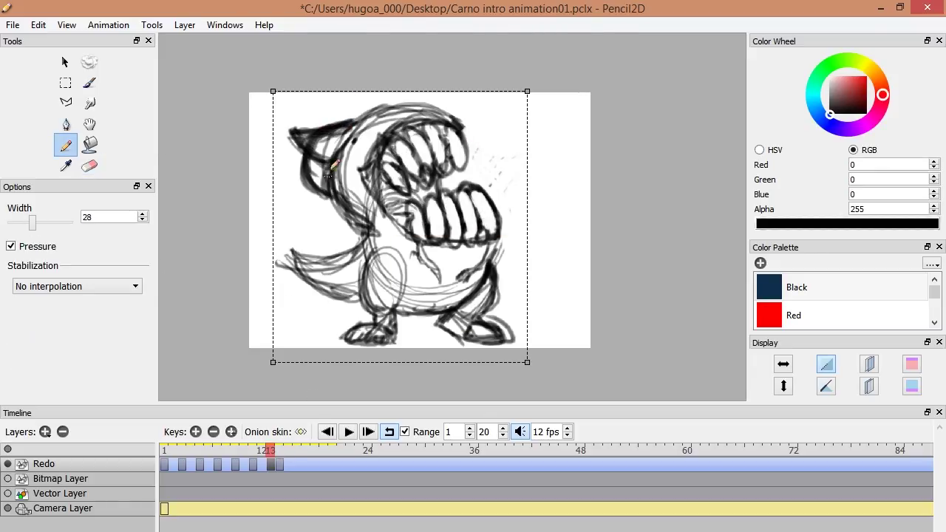
key(e)
mouse_move(329, 170)
mouse_down()
mouse_move(275, 120)
mouse_move(331, 135)
mouse_move(328, 170)
mouse_move(355, 125)
mouse_up()
key(n)
On frame 10, darken the ears and head top and erase the teeth scribble
click(280, 452)
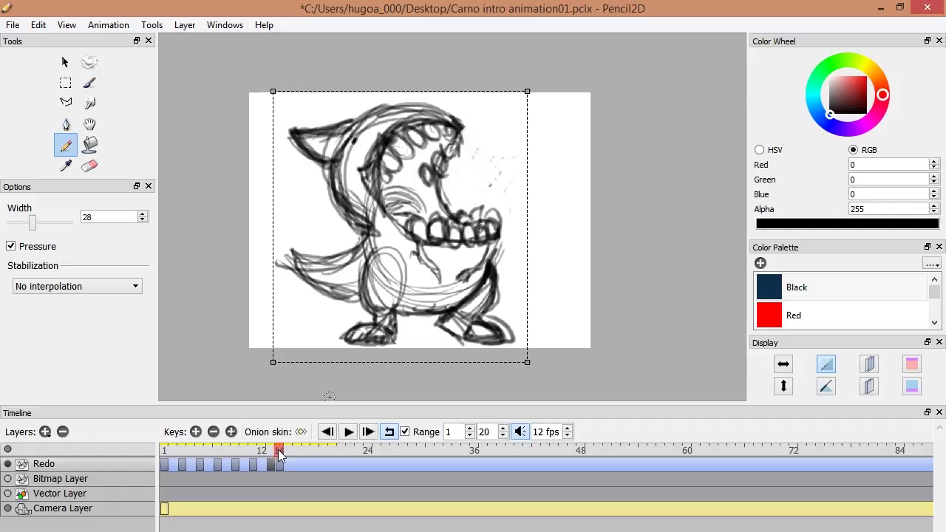
mouse_move(279, 455)
mouse_down()
mouse_move(250, 458)
mouse_move(277, 464)
mouse_move(236, 468)
mouse_move(287, 466)
mouse_move(227, 459)
mouse_up()
key(e)
key(v)
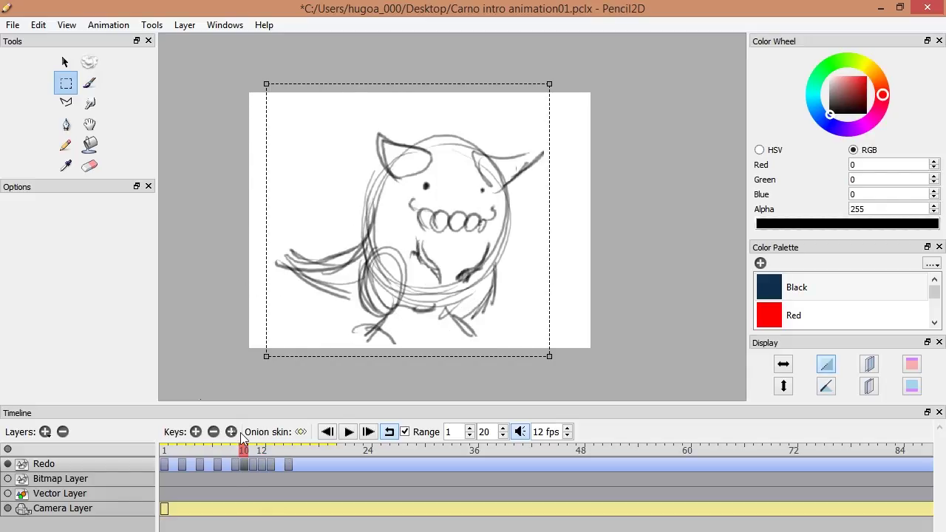
key(n)
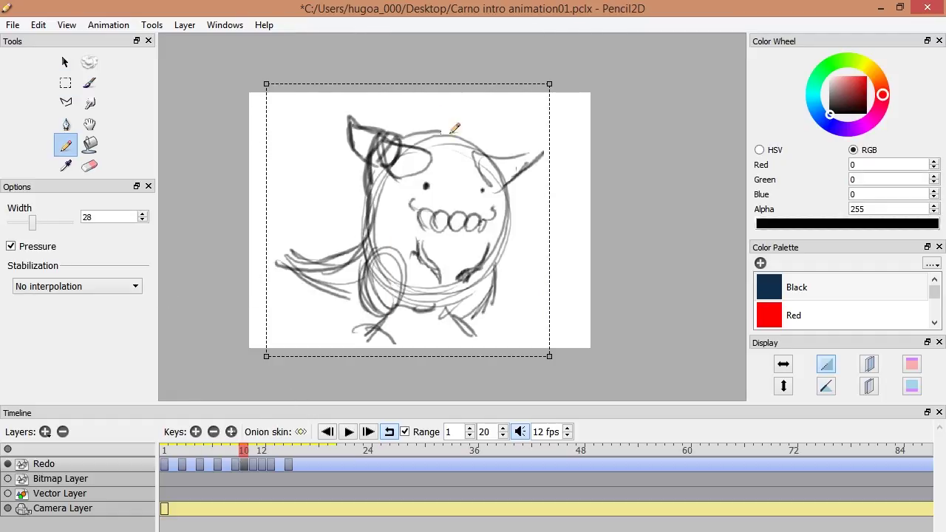
drag(455, 127, 370, 156)
key(e)
drag(444, 220, 532, 167)
On frame 15, darken the head outline and jaw line and reshape the tail into a wedge
key(n)
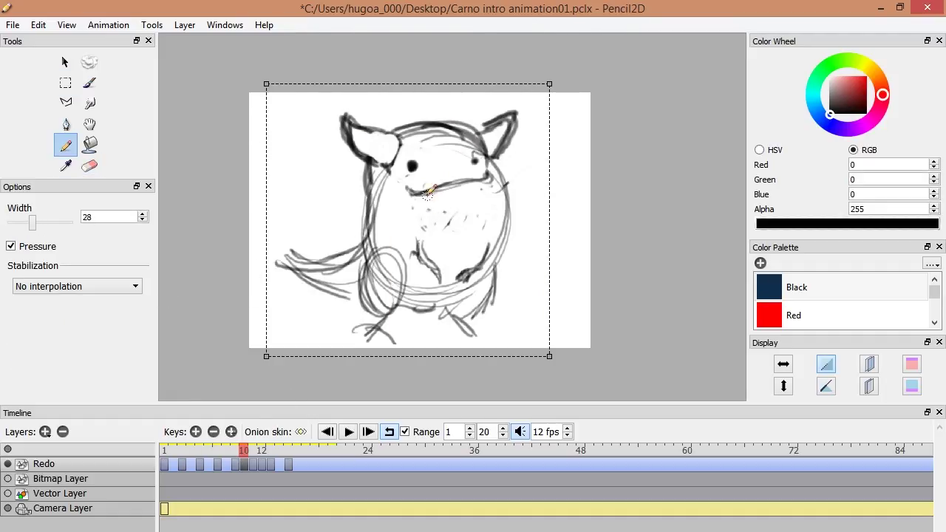
drag(232, 450, 292, 446)
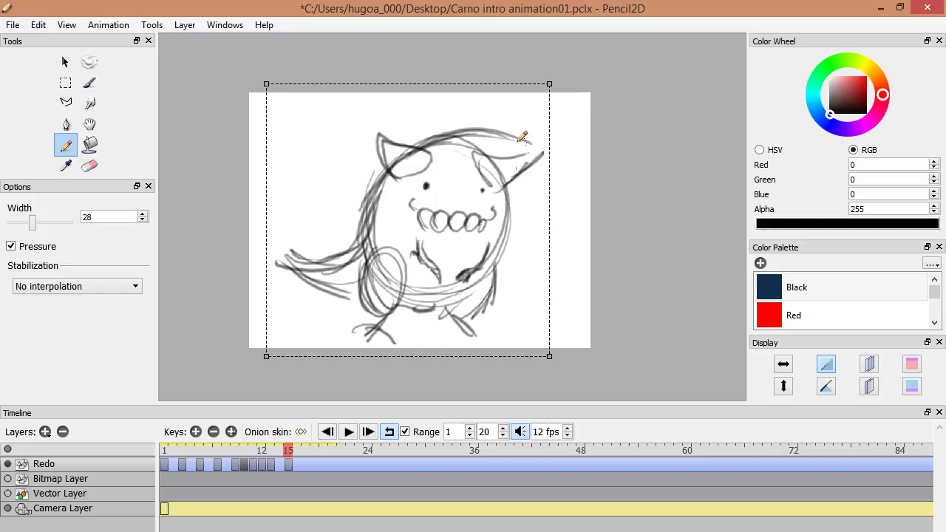
mouse_move(522, 137)
mouse_down()
mouse_move(459, 216)
mouse_move(538, 286)
mouse_move(458, 290)
mouse_up()
drag(391, 228, 422, 272)
key(e)
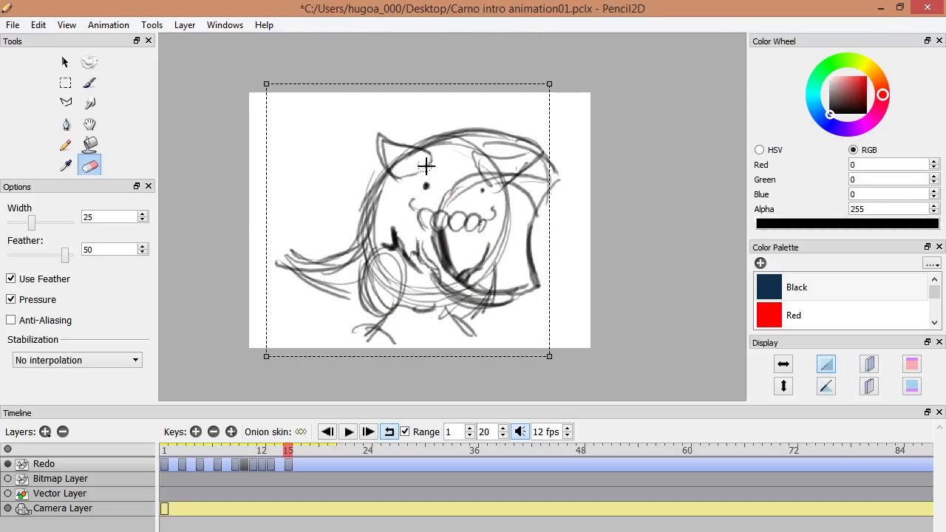
key(p)
drag(355, 215, 288, 200)
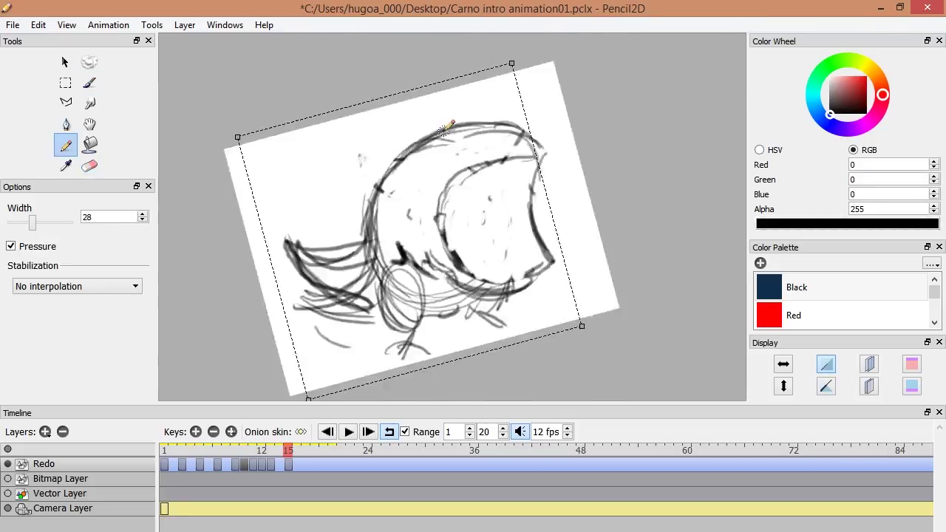
key(e)
drag(347, 252, 310, 222)
key(p)
drag(367, 186, 550, 196)
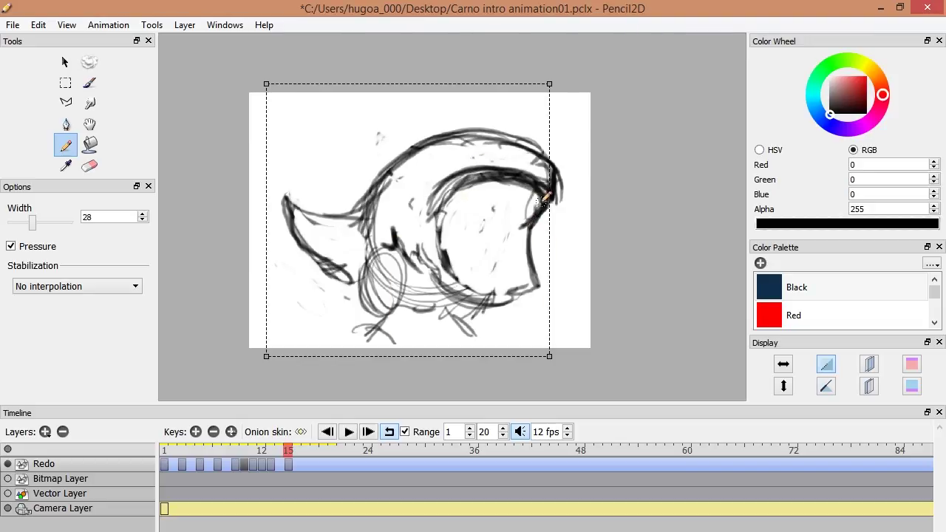
drag(407, 288, 518, 299)
Erase lines under the jaw, draw the legs, and brush teeth and black inside the mouth
key(e)
drag(414, 310, 502, 314)
key(p)
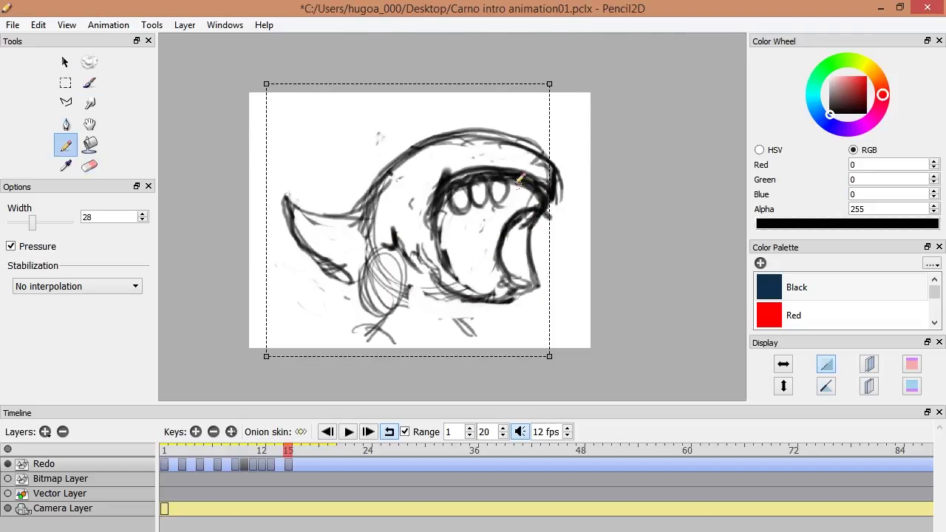
drag(465, 247, 414, 303)
drag(340, 336, 399, 340)
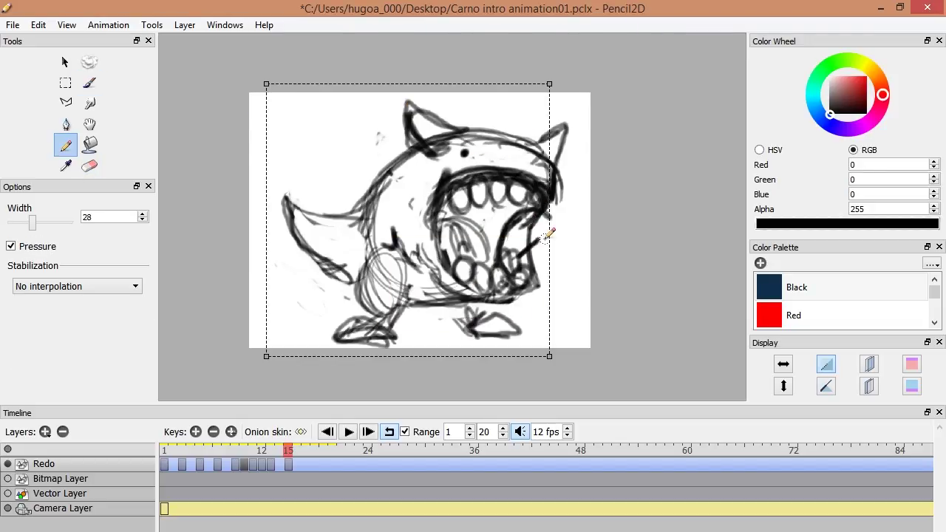
key(b)
drag(451, 200, 547, 214)
drag(517, 252, 527, 260)
mouse_move(288, 451)
mouse_down()
mouse_move(227, 451)
mouse_move(316, 454)
mouse_move(289, 451)
mouse_up()
Switch between the Bitmap Layer and the Redo layer, ending with Redo active
key(v)
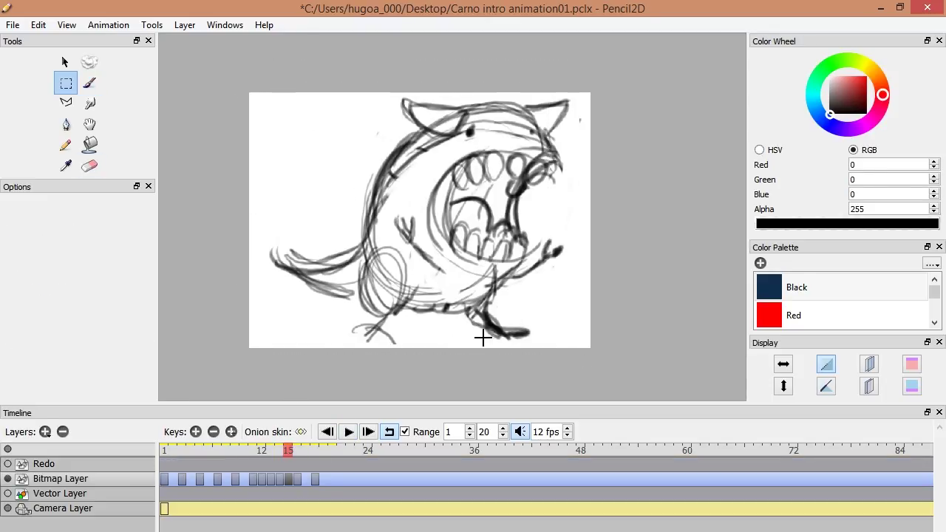
click(285, 462)
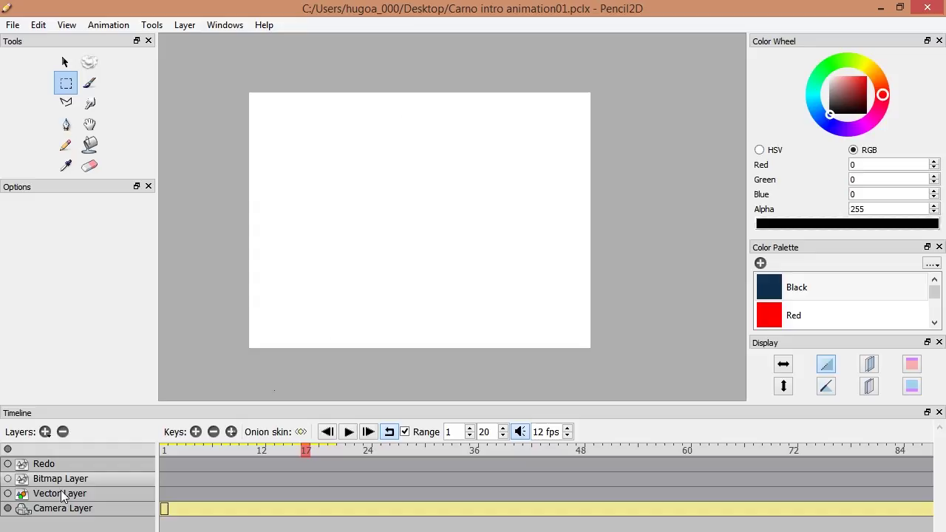
click(66, 478)
click(303, 465)
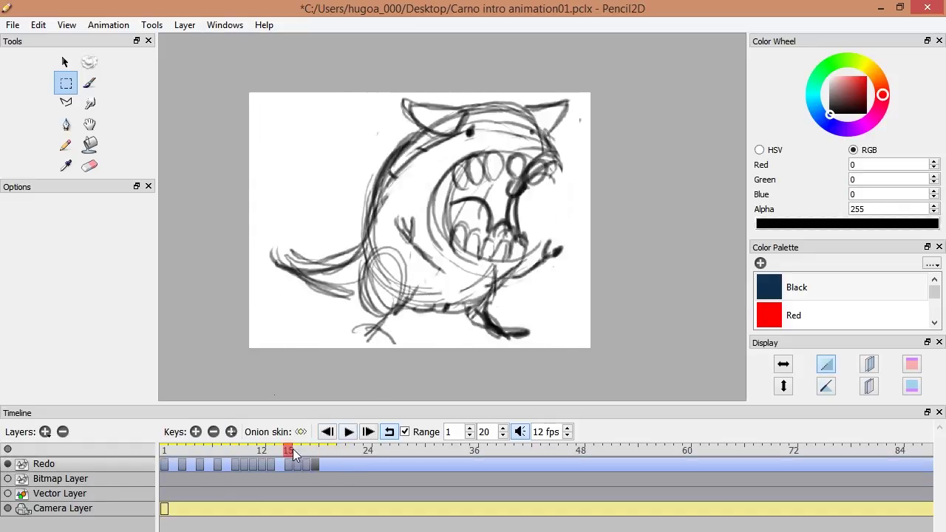
Preview the jaw-opening animation over several play and stop passes
click(349, 432)
click(349, 431)
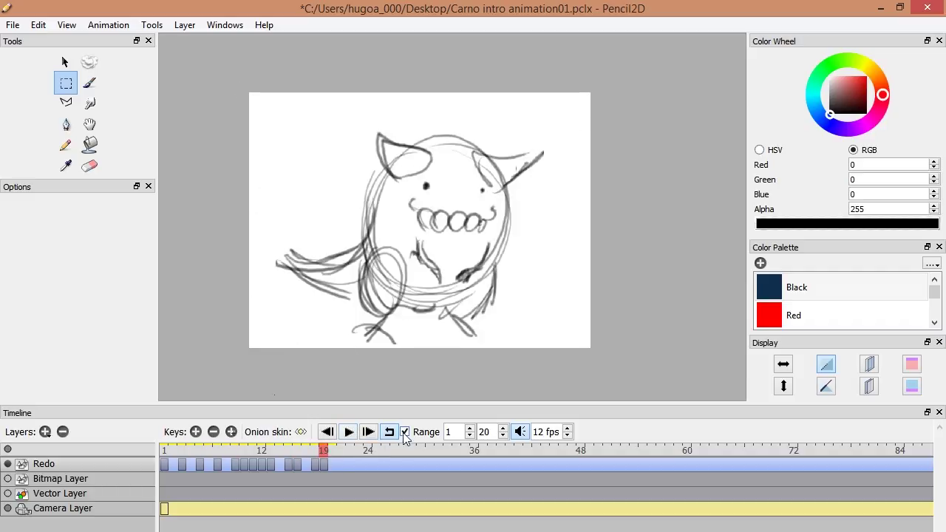
click(352, 435)
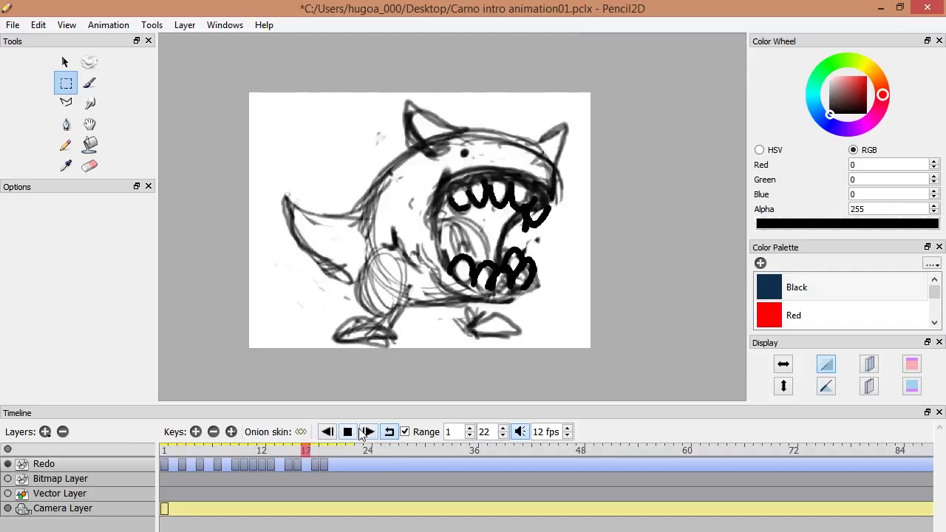
click(243, 449)
mouse_move(243, 450)
mouse_down()
mouse_move(269, 450)
mouse_move(179, 451)
mouse_move(351, 464)
mouse_up()
click(349, 433)
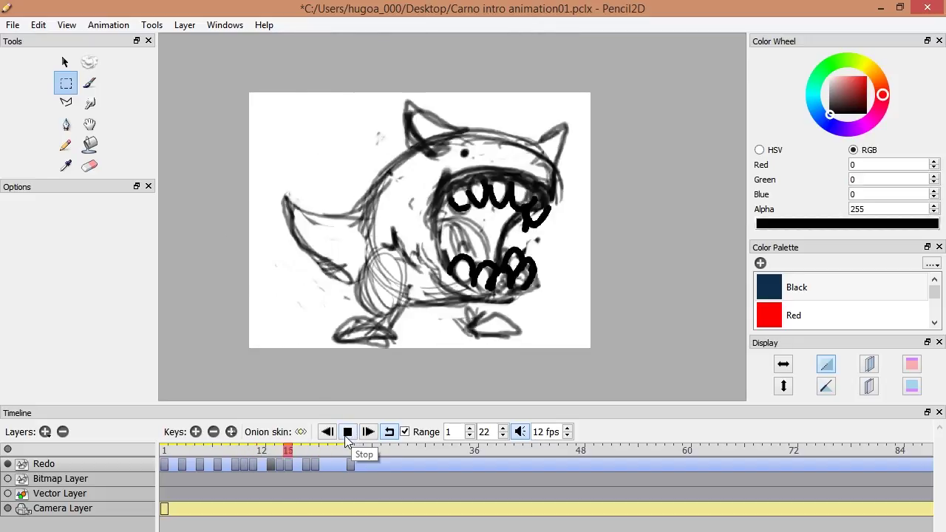
click(348, 432)
On frame 11, darken the body's left outline with the pencil and erase stray interior lines
key(Left)
key(Right)
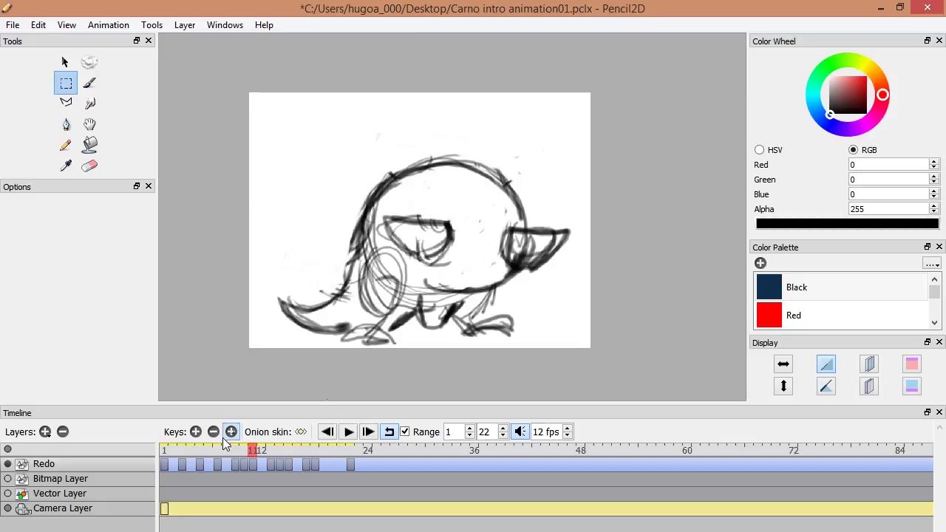
key(ctrl+a)
key(p)
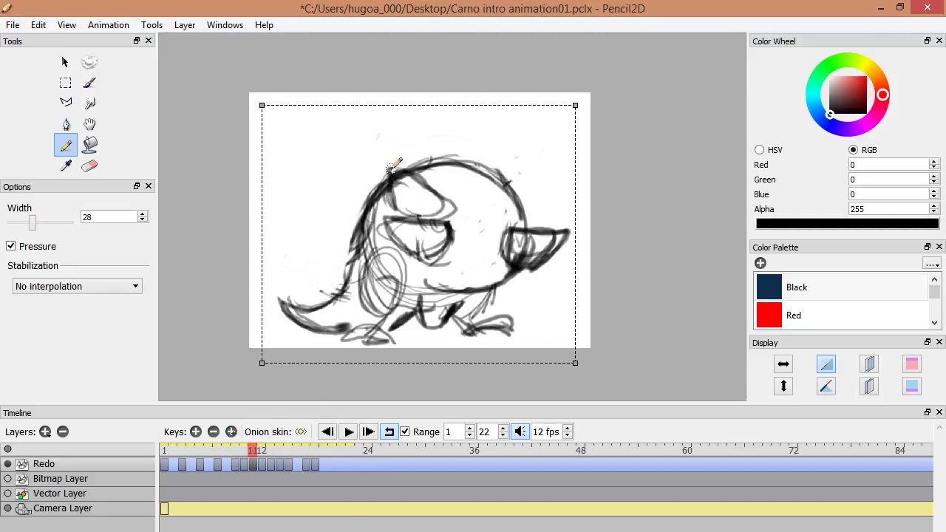
drag(370, 196, 345, 288)
key(e)
drag(422, 296, 532, 267)
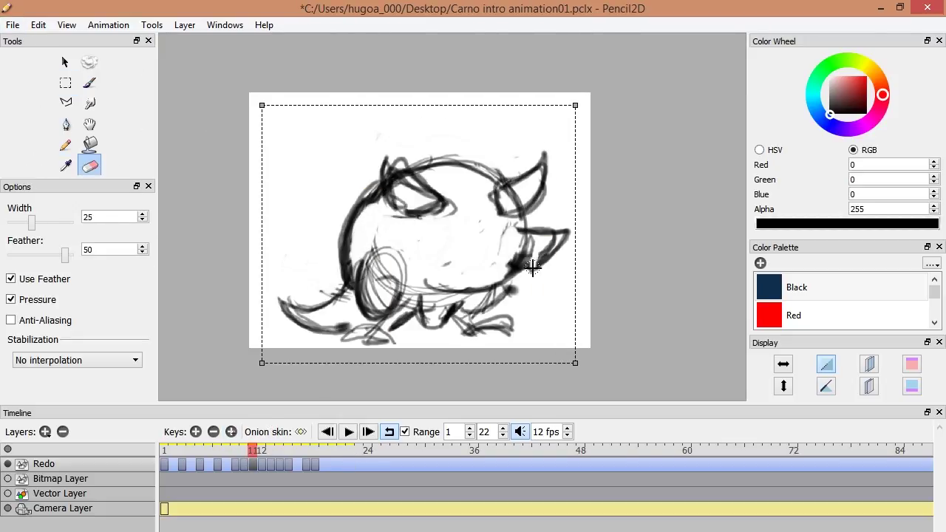
key(p)
key(e)
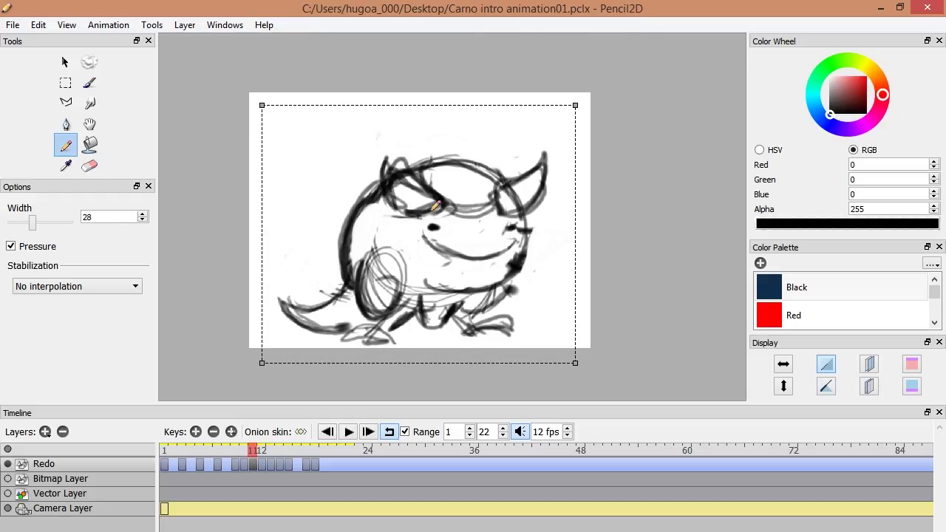
Flip between frames 11 and 12 to compare the drawings, ending on frame 12
key(comma)
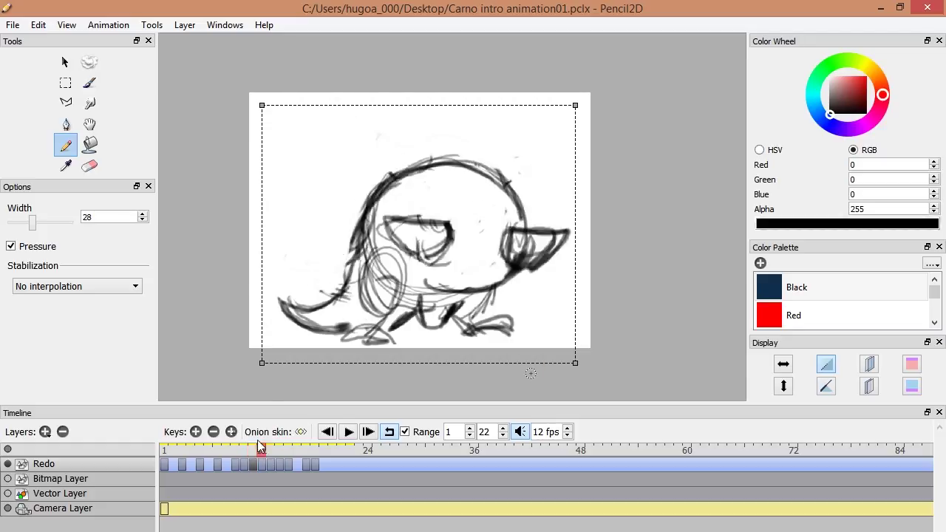
key(period)
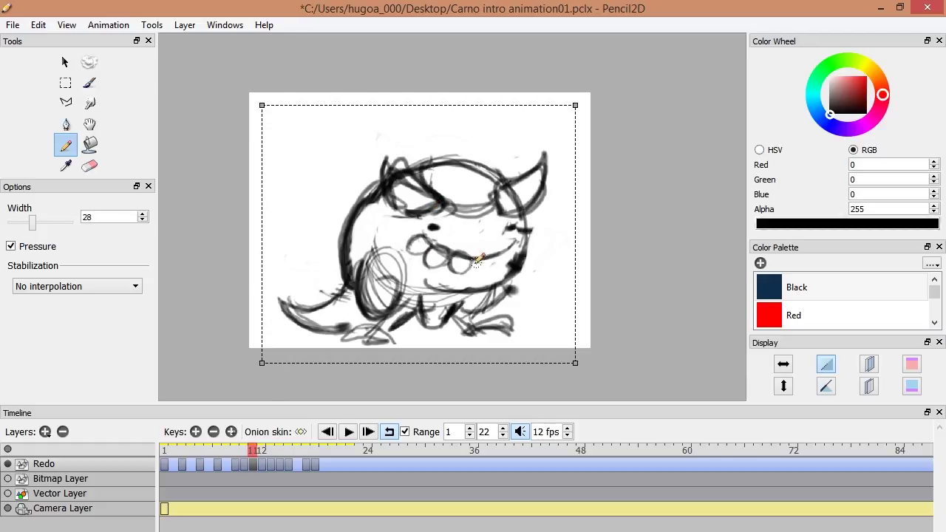
key(comma)
key(period)
key(period)
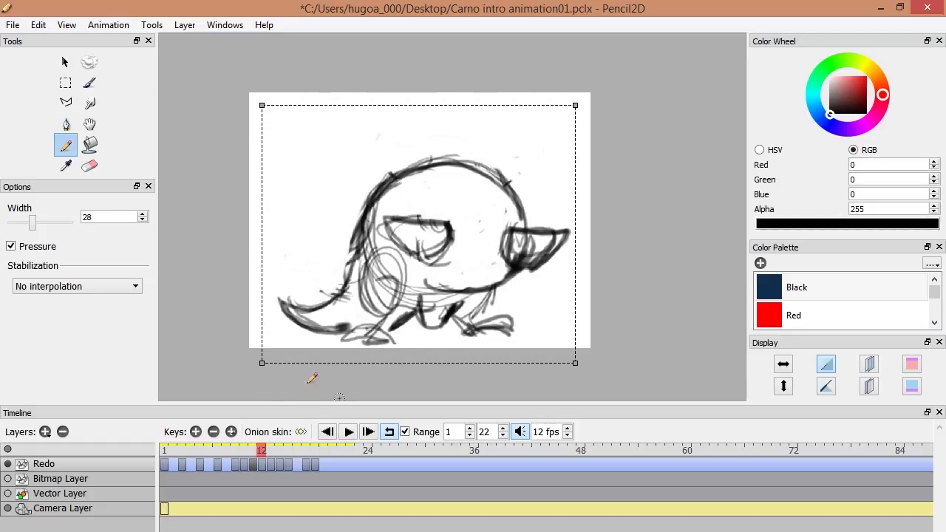
On frame 12, redraw the round body's outline thicker and erase loose marks inside it
key(e)
drag(429, 236, 562, 239)
key(n)
drag(459, 266, 400, 325)
mouse_move(562, 311)
mouse_down()
mouse_move(385, 314)
mouse_move(510, 329)
mouse_up()
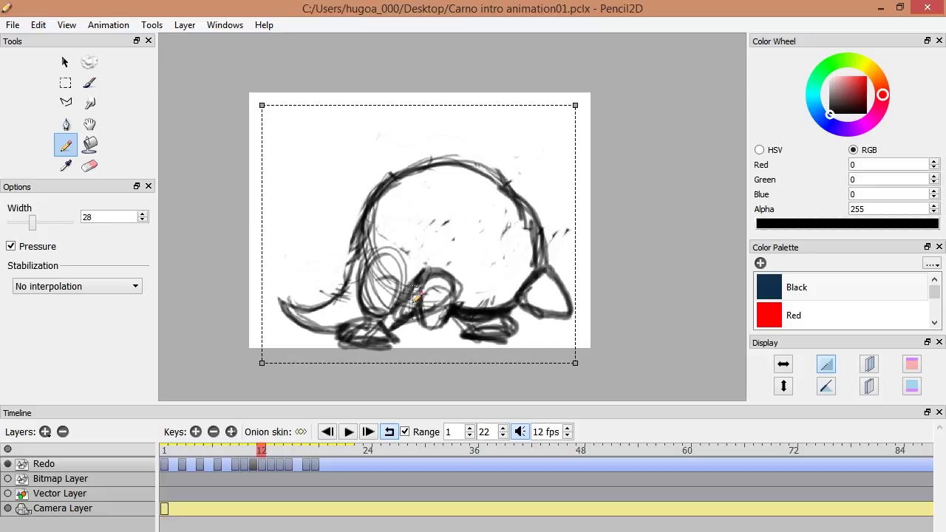
drag(384, 296, 547, 222)
key(e)
drag(392, 192, 510, 244)
On frame 13, darken the shark's eye, head outline, teeth and right jaw with the pencil
key(n)
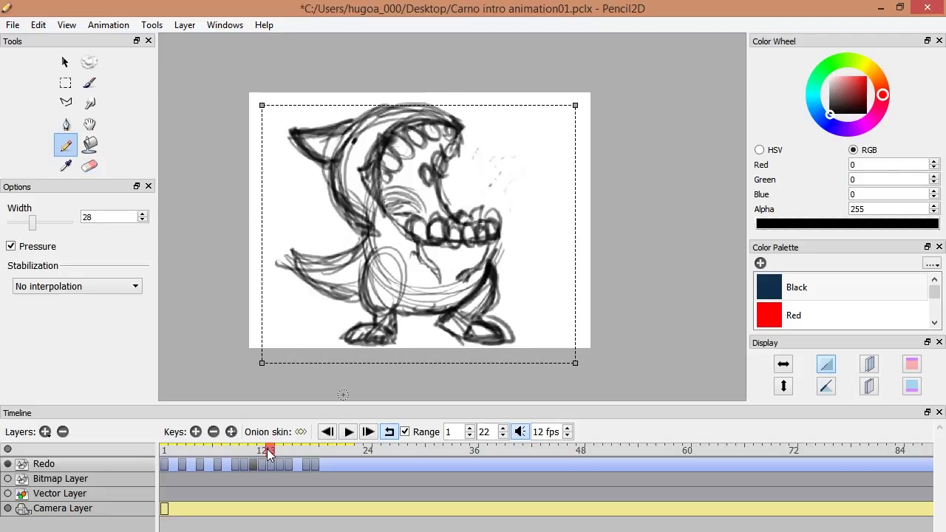
mouse_move(262, 464)
mouse_down()
mouse_move(342, 464)
mouse_move(199, 455)
mouse_move(314, 455)
mouse_move(255, 456)
mouse_move(281, 457)
mouse_move(271, 456)
mouse_up()
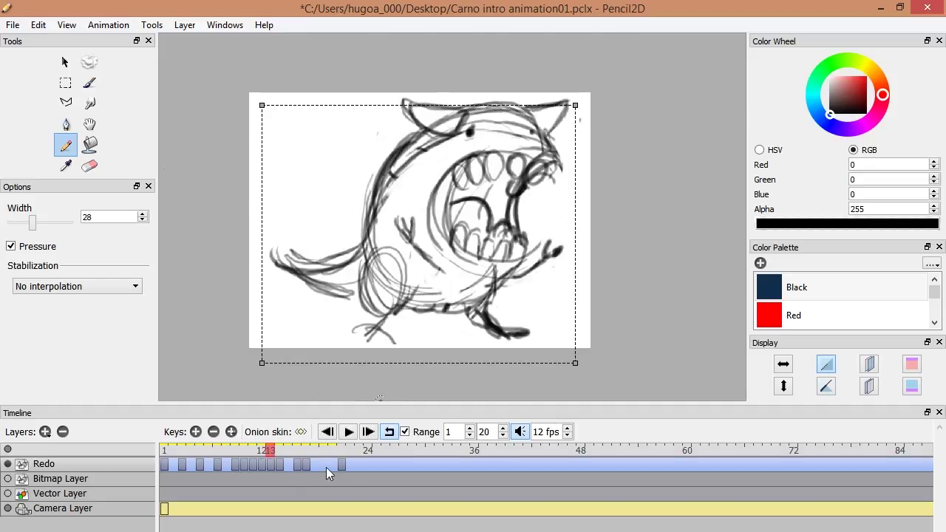
key(v)
key(n)
click(473, 130)
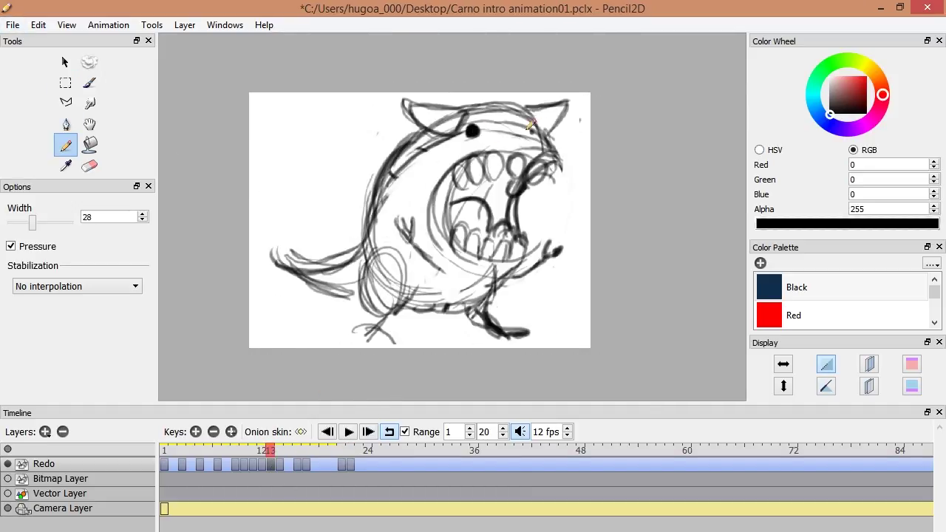
drag(443, 162, 462, 142)
drag(377, 207, 423, 152)
drag(487, 157, 543, 167)
Fill in the lower jaw area and strengthen the head's upper-left outline on frame 13
key(e)
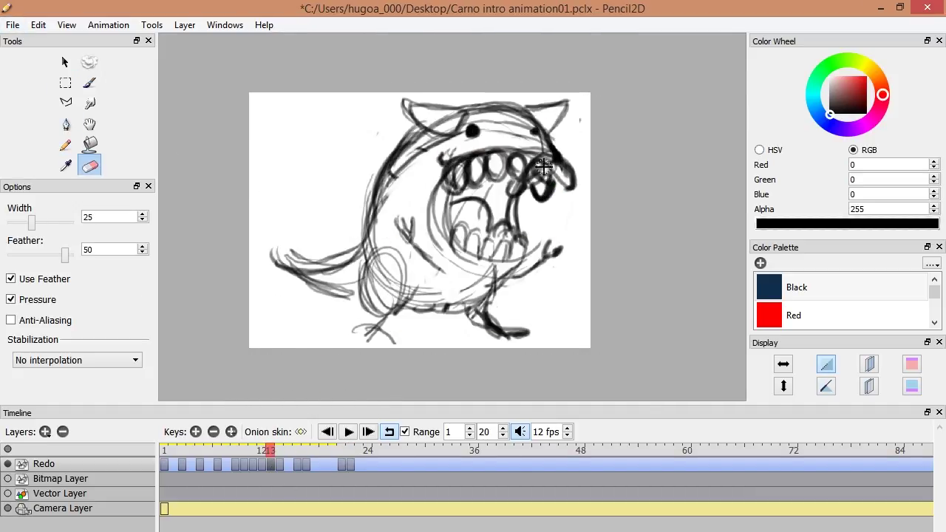
key(n)
drag(442, 228, 510, 275)
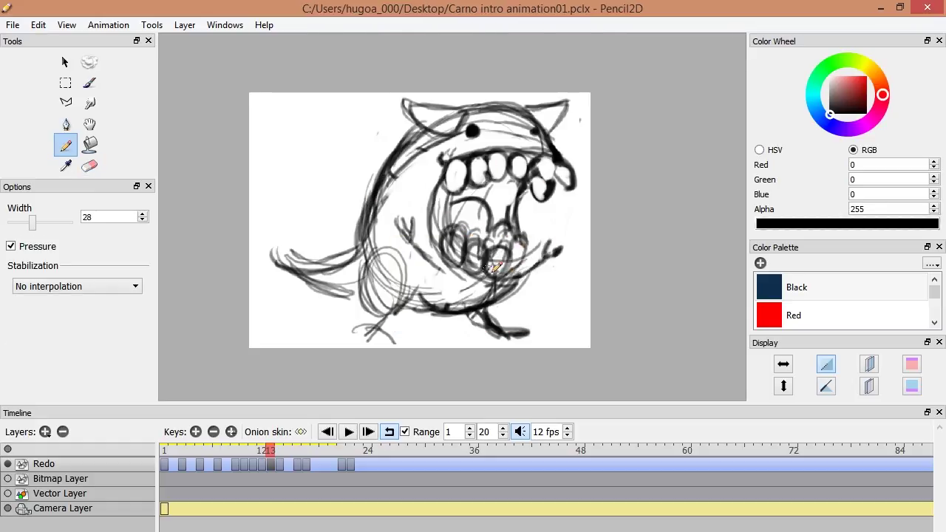
drag(503, 214, 540, 255)
key(e)
key(n)
mouse_move(465, 109)
mouse_down()
mouse_move(411, 104)
mouse_move(473, 144)
mouse_up()
key(b)
key(e)
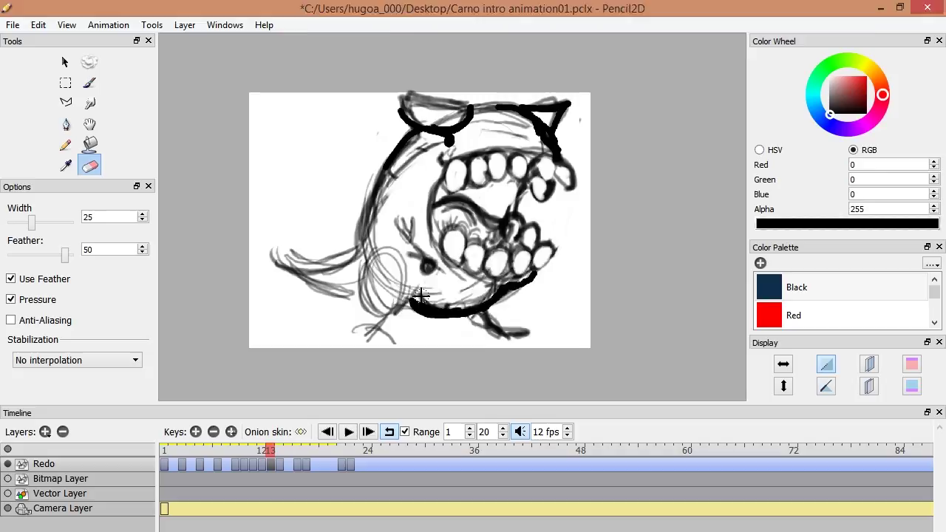
On frame 14, ink thick black outlines, bold teeth, jaw and head with the brush, then save
click(280, 465)
mouse_move(280, 465)
mouse_down()
mouse_move(247, 459)
mouse_move(279, 463)
mouse_up()
key(b)
drag(479, 171, 445, 148)
mouse_move(399, 96)
mouse_down()
mouse_move(473, 133)
mouse_move(573, 129)
mouse_up()
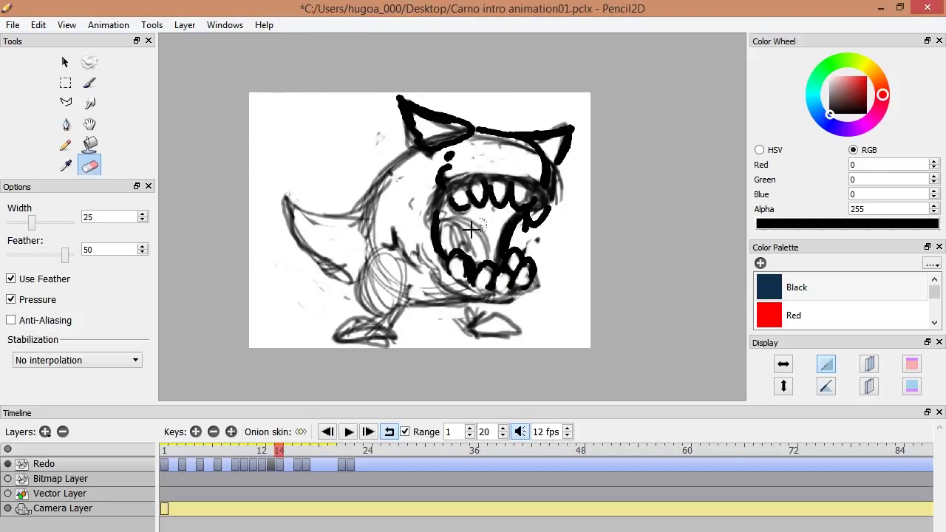
drag(407, 148, 333, 273)
key(ctrl+s)
Dot in the creature's eyes on frame 16
click(297, 456)
click(445, 176)
click(529, 173)
click(429, 195)
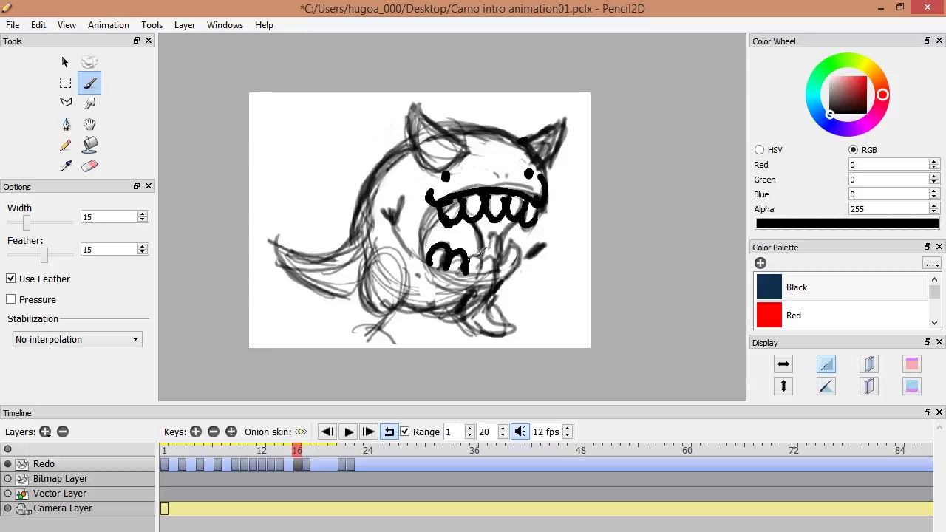
Back on frame 14, try erasing part of the drawing, undo it, and play back the motion
mouse_move(266, 456)
mouse_down()
mouse_move(332, 456)
mouse_move(279, 456)
mouse_up()
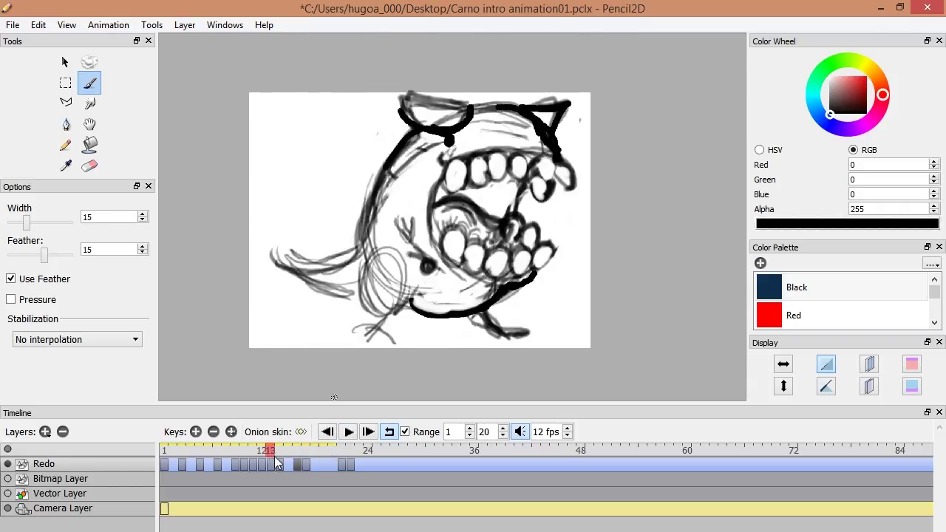
click(279, 463)
key(e)
drag(518, 251, 462, 193)
key(ctrl+z)
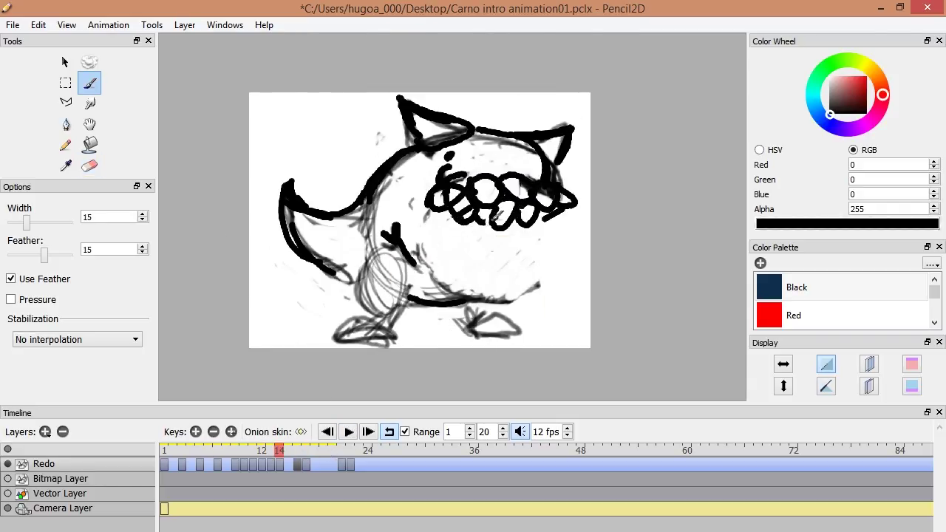
key(Return)
key(Return)
key(e)
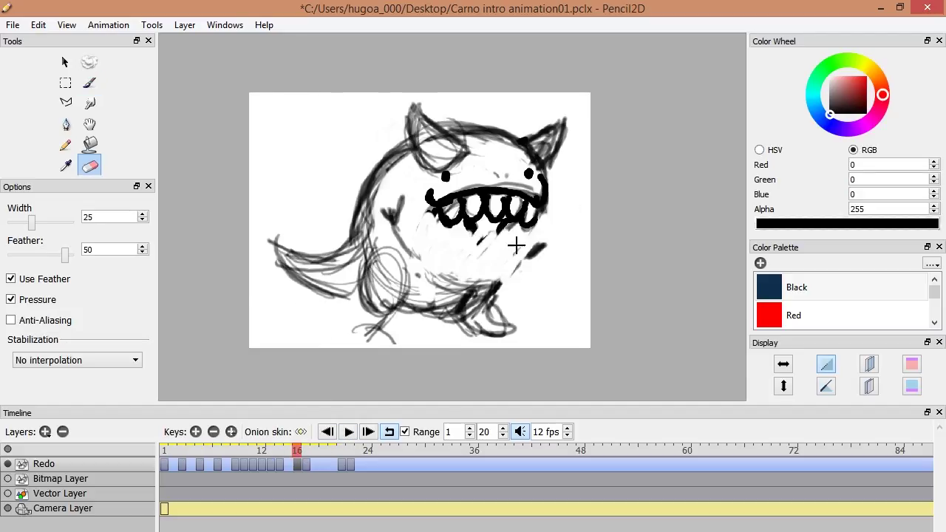
mouse_move(295, 453)
mouse_down()
mouse_move(268, 452)
mouse_move(344, 453)
mouse_move(279, 456)
mouse_up()
Move the Vector Layer to the top, save, dismiss the hidden-layer warning and make it visible on frame 3
click(296, 460)
click(182, 451)
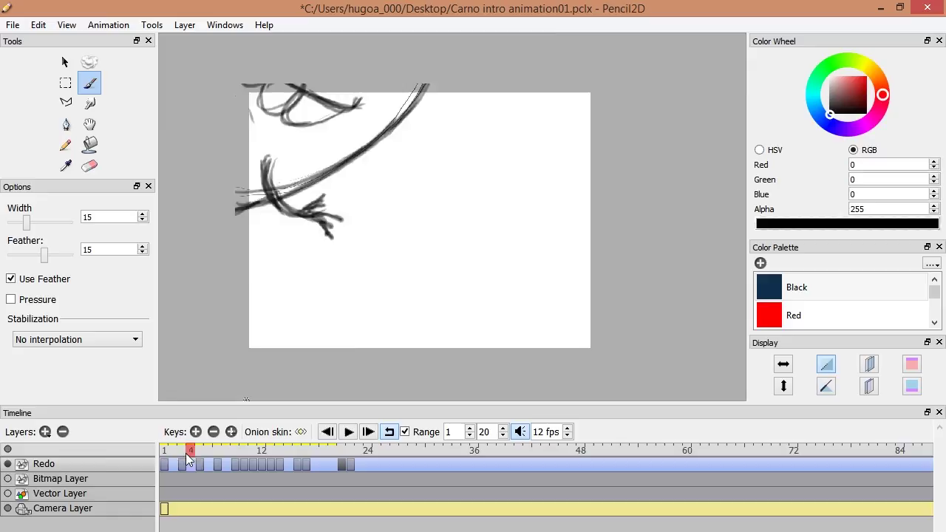
mouse_move(59, 493)
mouse_down()
mouse_move(72, 466)
mouse_move(153, 465)
mouse_up()
key(ctrl+s)
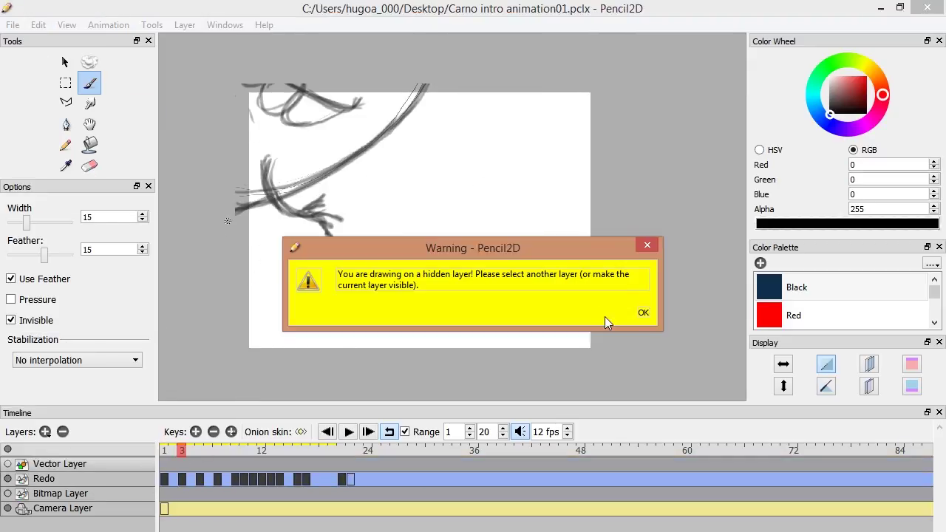
click(643, 311)
click(211, 451)
click(182, 451)
Select the vector curve, then test a short soft-brush stroke on the Redo layer and undo it
key(v)
key(ctrl+a)
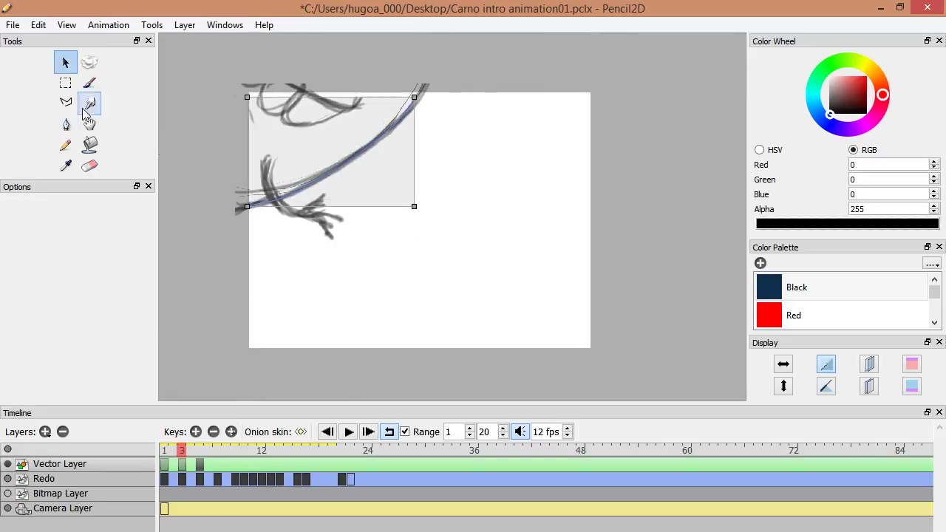
click(45, 478)
click(90, 82)
drag(273, 300, 309, 281)
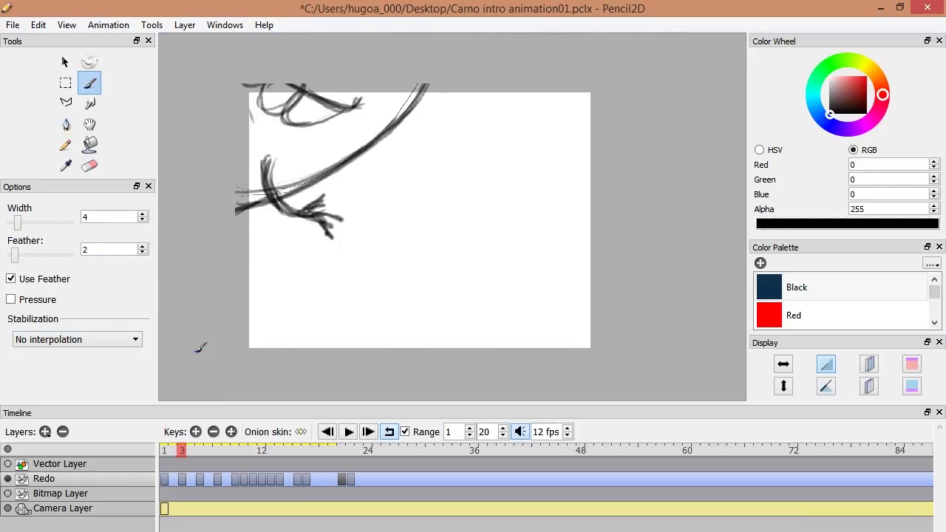
key(ctrl+z)
key(ctrl+z)
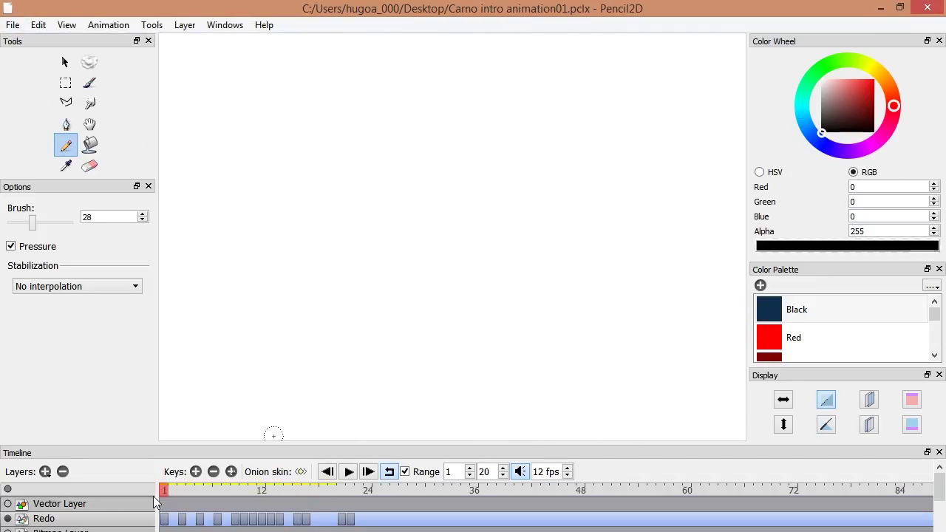
Open the Export Movie dialog from the File > Export menu
key(alt+f)
click(188, 179)
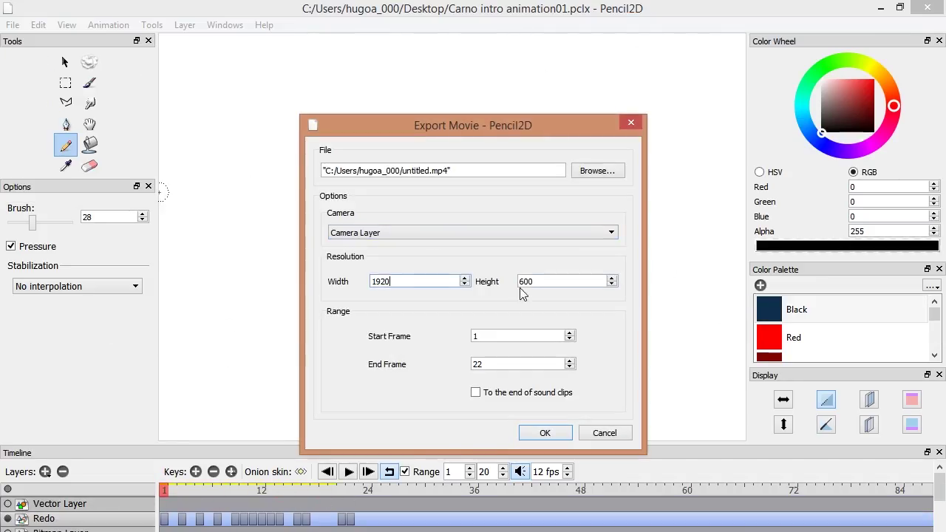